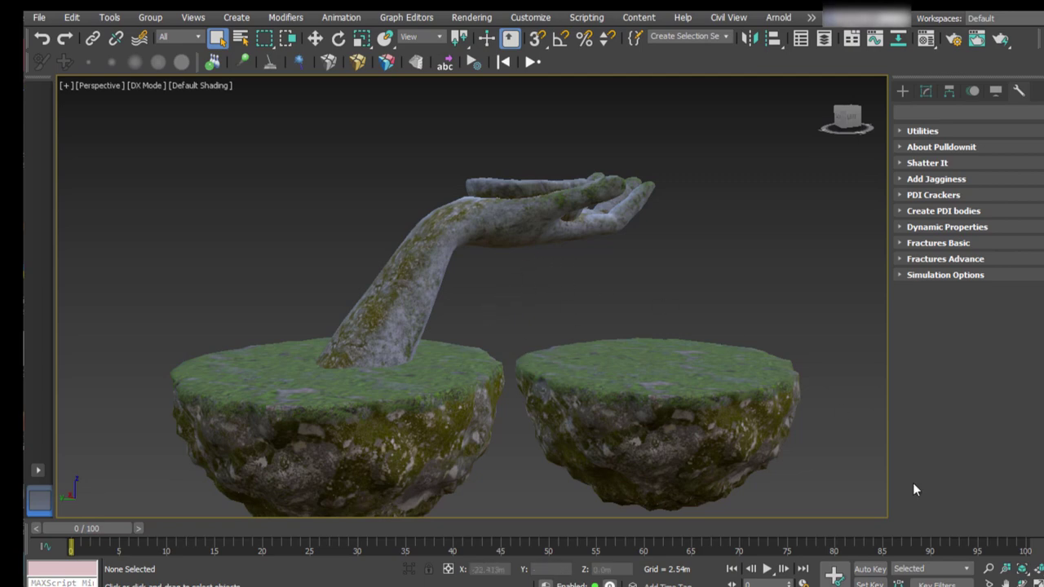
# Step: Set up a Freehand spline on the hand mesh, with Constrain enabled so that drawing follows its surface
pyautogui.click(1022, 582)
pyautogui.moveTo(528, 324)
pyautogui.mouseDown()
pyautogui.moveTo(512, 310)
pyautogui.moveTo(480, 318)
pyautogui.moveTo(347, 288)
pyautogui.moveTo(249, 319)
pyautogui.moveTo(231, 345)
pyautogui.moveTo(190, 366)
pyautogui.moveTo(345, 361)
pyautogui.moveTo(408, 406)
pyautogui.moveTo(439, 327)
pyautogui.moveTo(464, 305)
pyautogui.moveTo(455, 310)
pyautogui.moveTo(513, 323)
pyautogui.mouseUp()
pyautogui.click(1006, 584)
pyautogui.moveTo(585, 308); pyautogui.dragTo(534, 317)
pyautogui.click(987, 569)
pyautogui.click(217, 39)
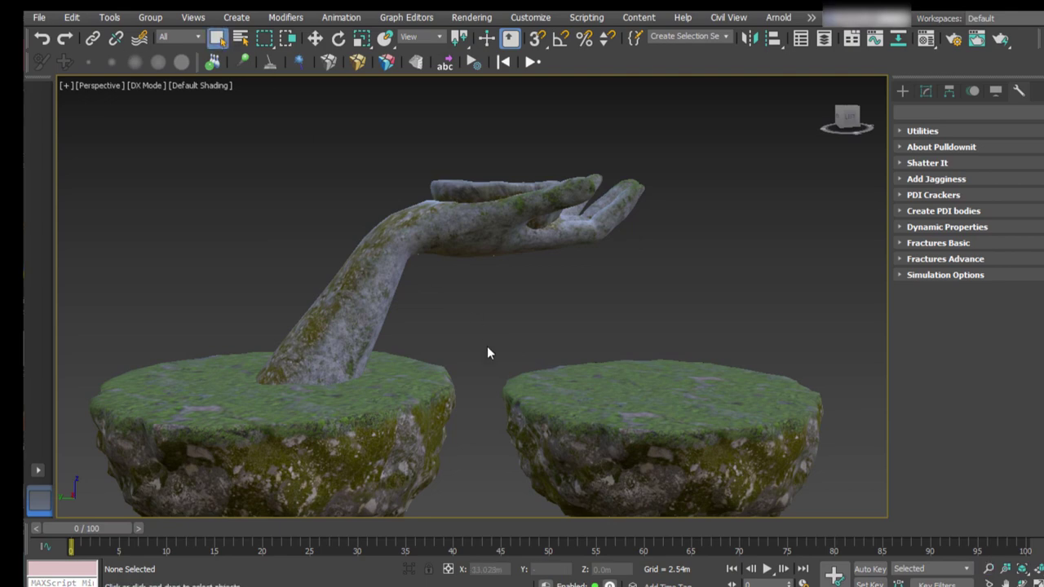
pyautogui.click(363, 292)
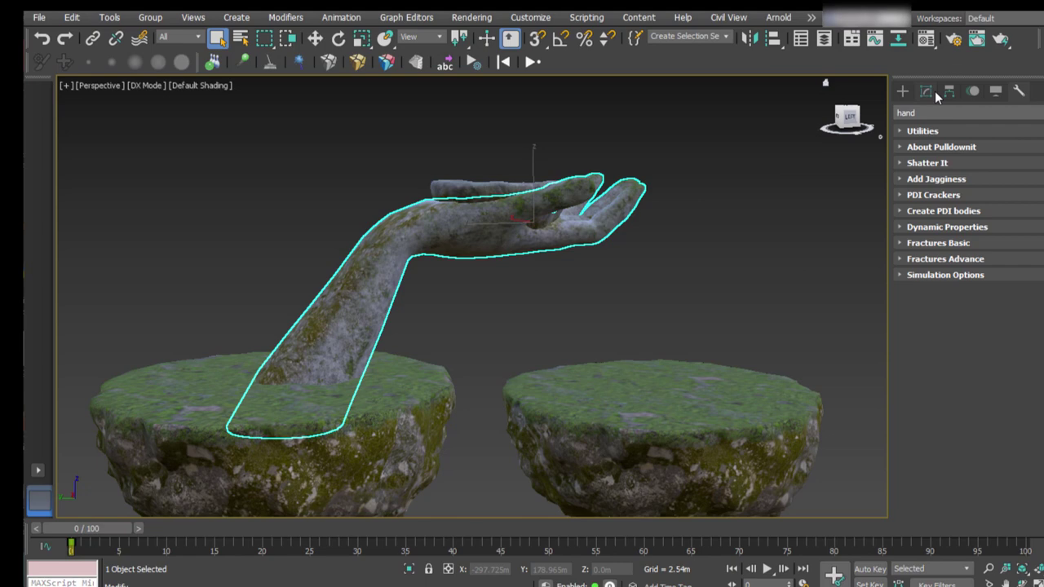
pyautogui.click(907, 93)
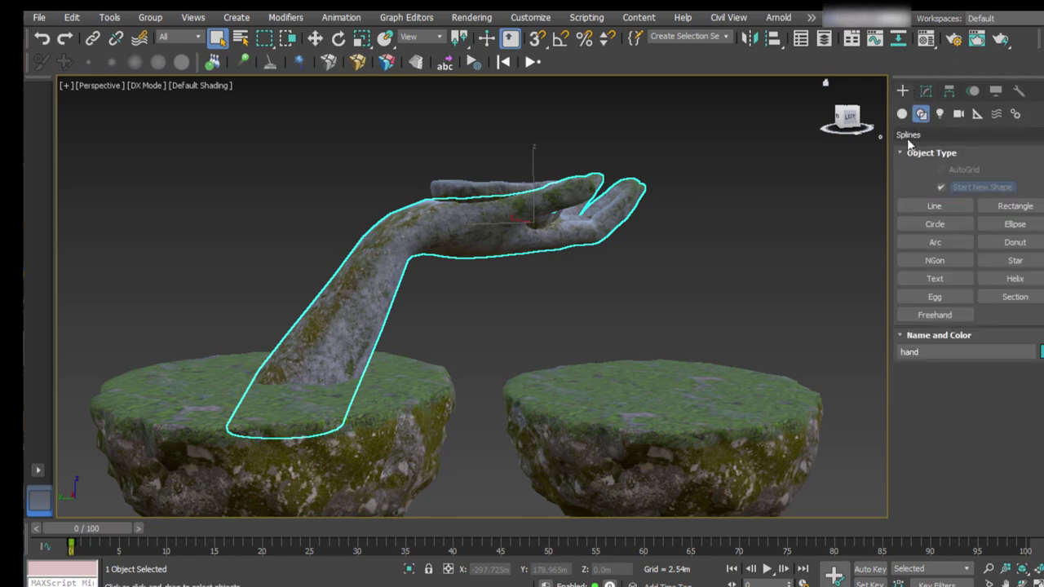
pyautogui.click(917, 315)
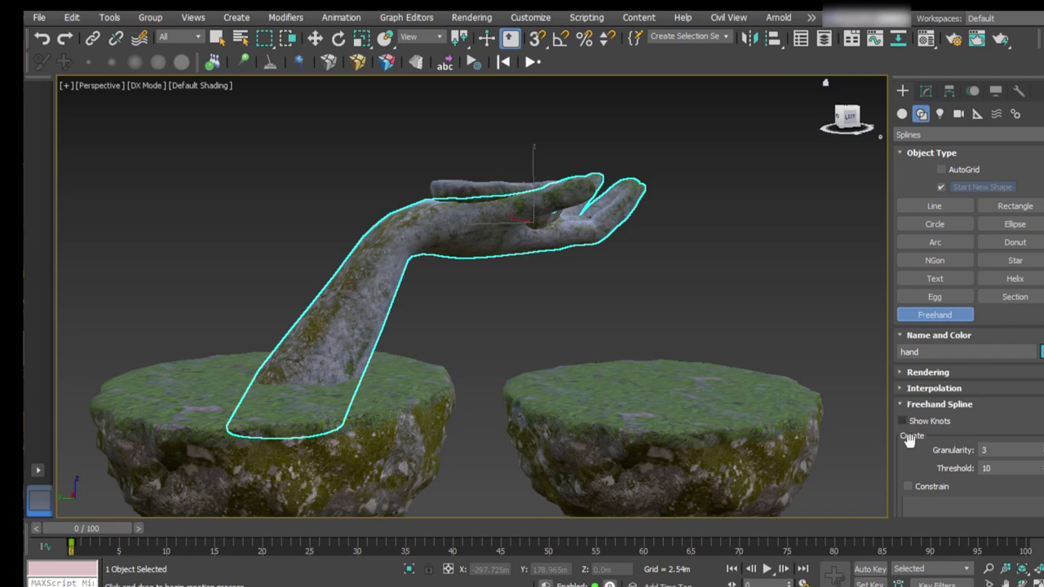
pyautogui.click(908, 486)
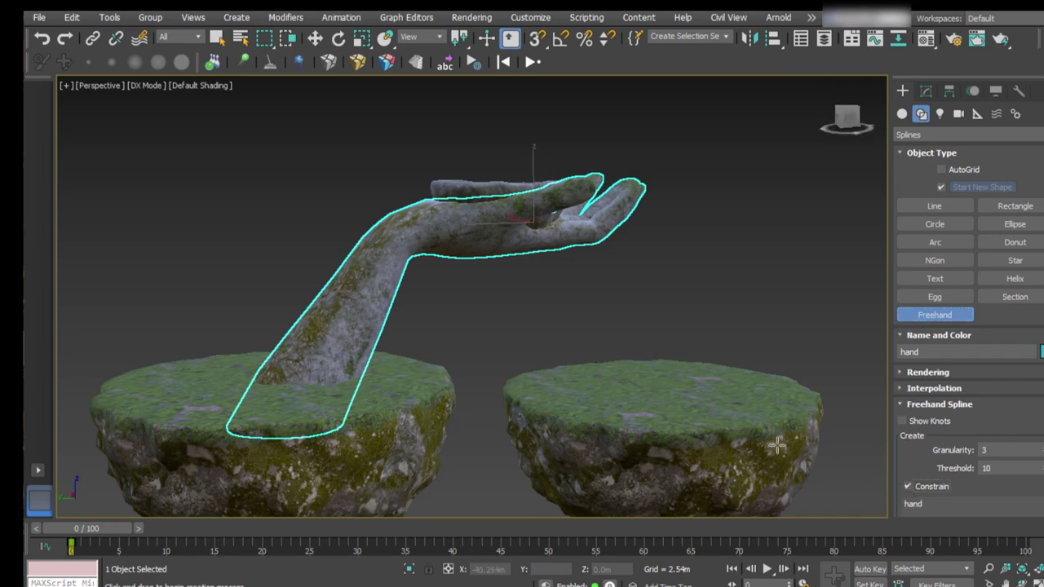
# Step: Draw constrained freehand curves along the forearm, the index finger side of the palm and another finger
pyautogui.moveTo(323, 343)
pyautogui.mouseDown()
pyautogui.moveTo(386, 247)
pyautogui.moveTo(429, 207)
pyautogui.moveTo(519, 209)
pyautogui.moveTo(590, 188)
pyautogui.mouseUp()
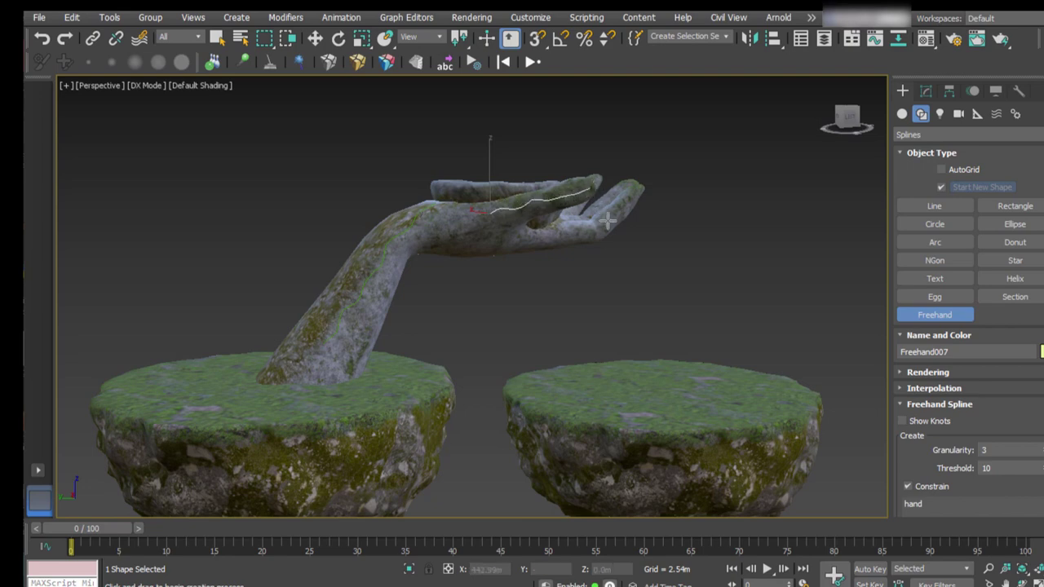
pyautogui.moveTo(553, 227)
pyautogui.mouseDown()
pyautogui.moveTo(611, 217)
pyautogui.moveTo(640, 187)
pyautogui.mouseUp()
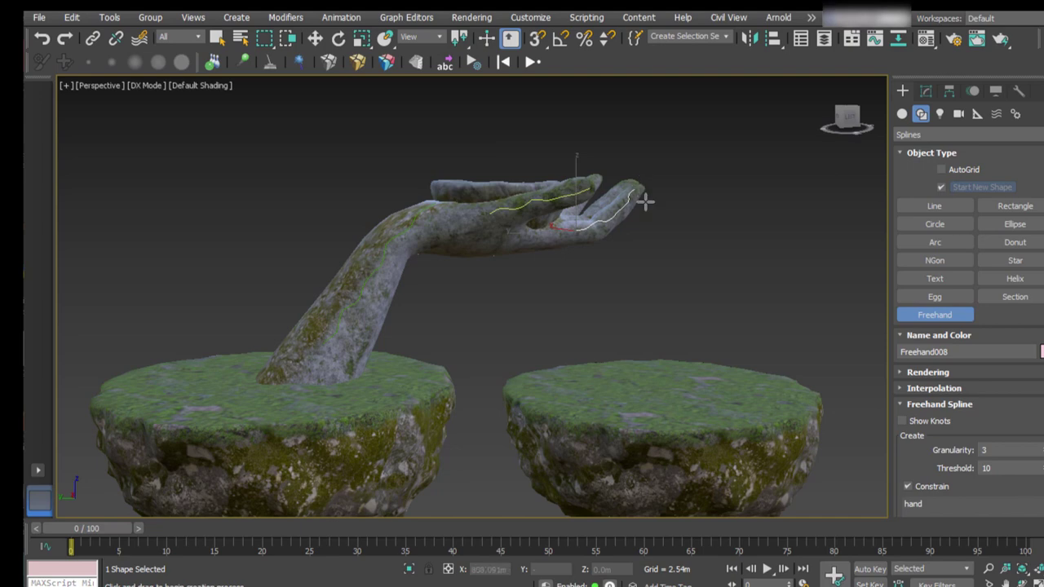
pyautogui.hotkey('ctrl', 'r')
pyautogui.moveTo(528, 297)
pyautogui.mouseDown()
pyautogui.moveTo(522, 373)
pyautogui.moveTo(539, 364)
pyautogui.moveTo(541, 289)
pyautogui.moveTo(527, 303)
pyautogui.moveTo(536, 297)
pyautogui.mouseUp()
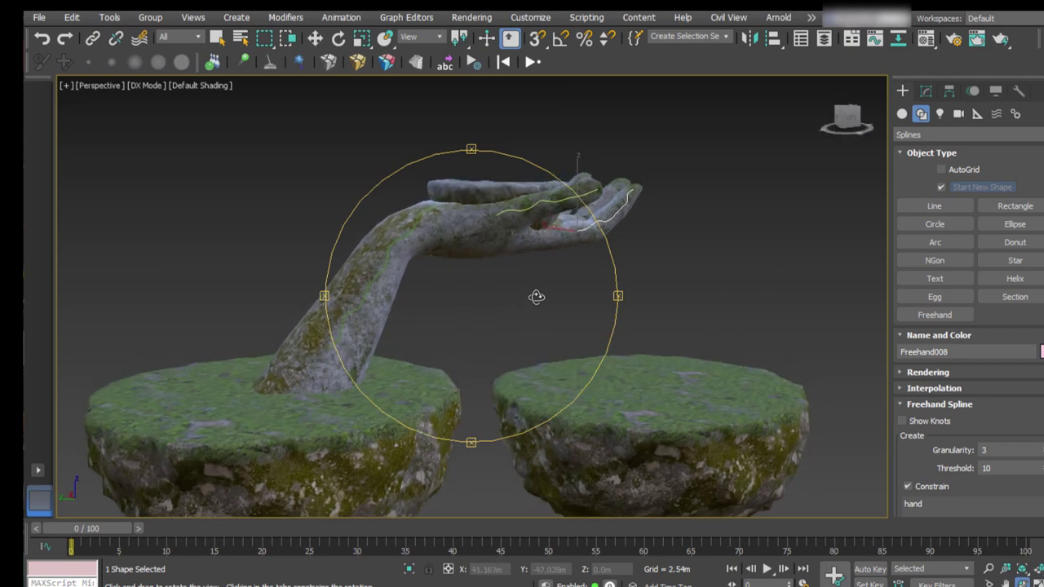
pyautogui.click(218, 38)
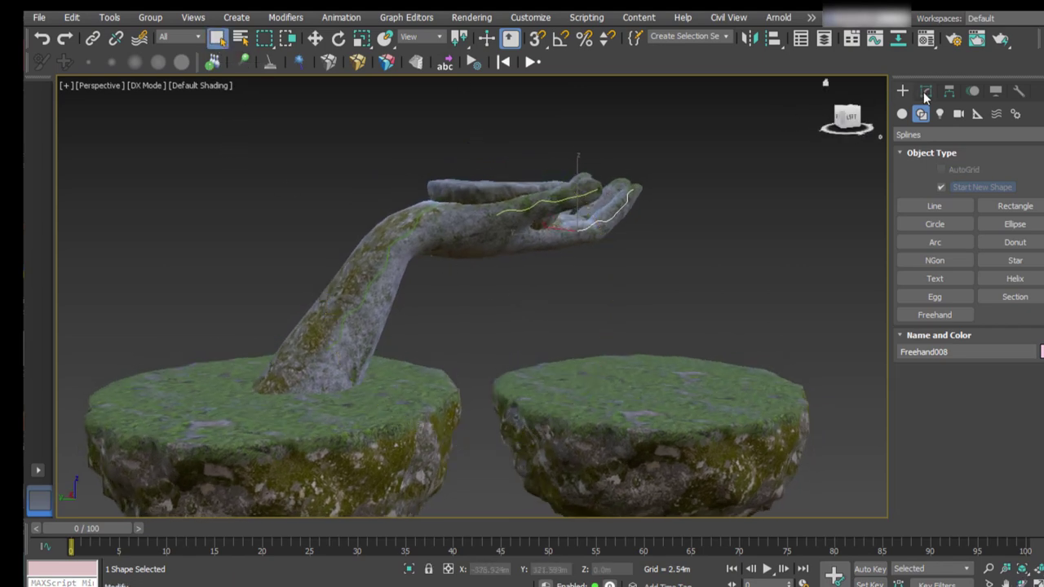
# Step: Select the hand mesh and bring up its Shatter It settings
pyautogui.click(467, 250)
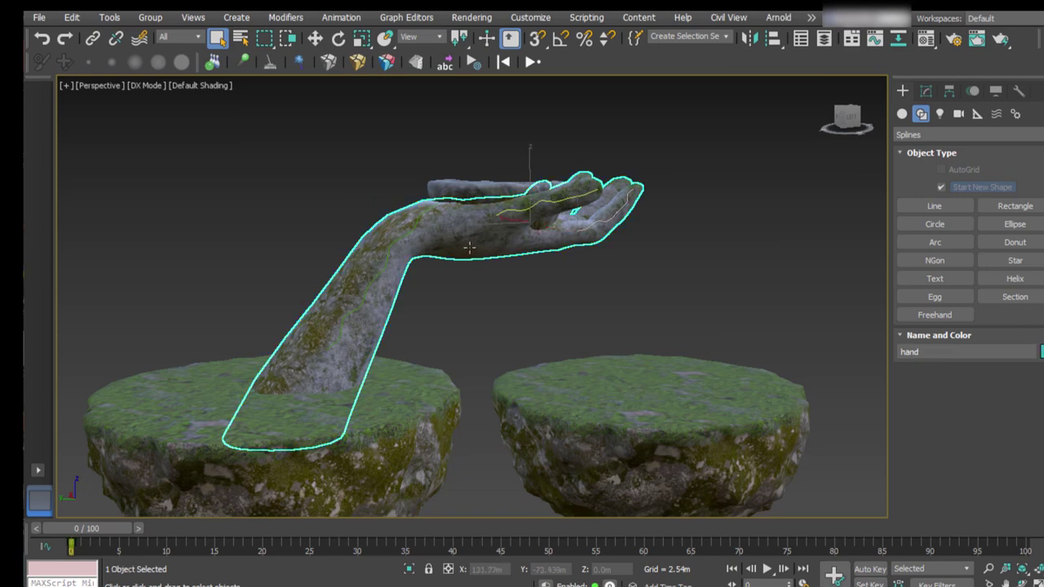
pyautogui.click(327, 60)
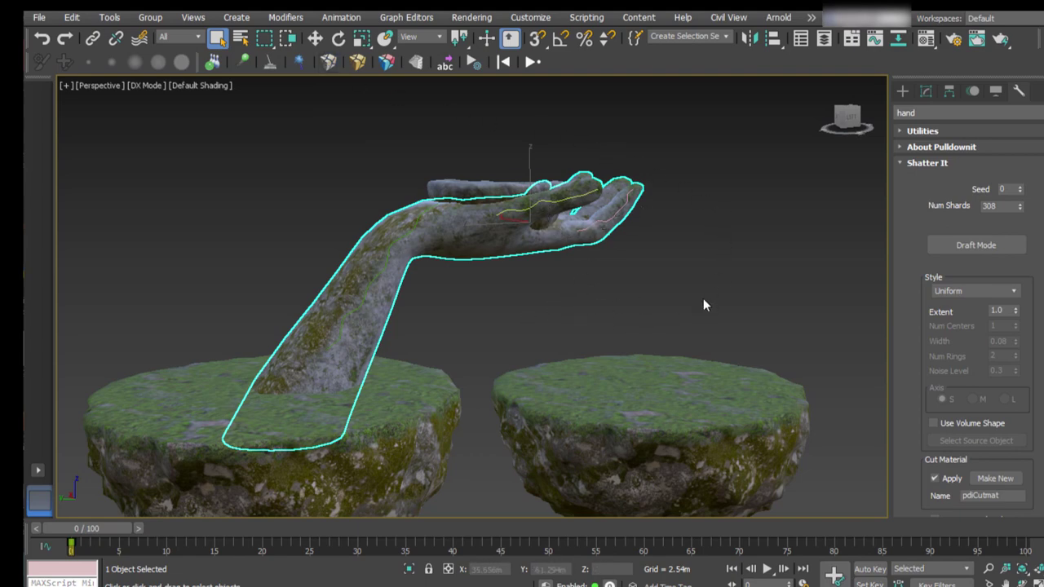
pyautogui.click(946, 294)
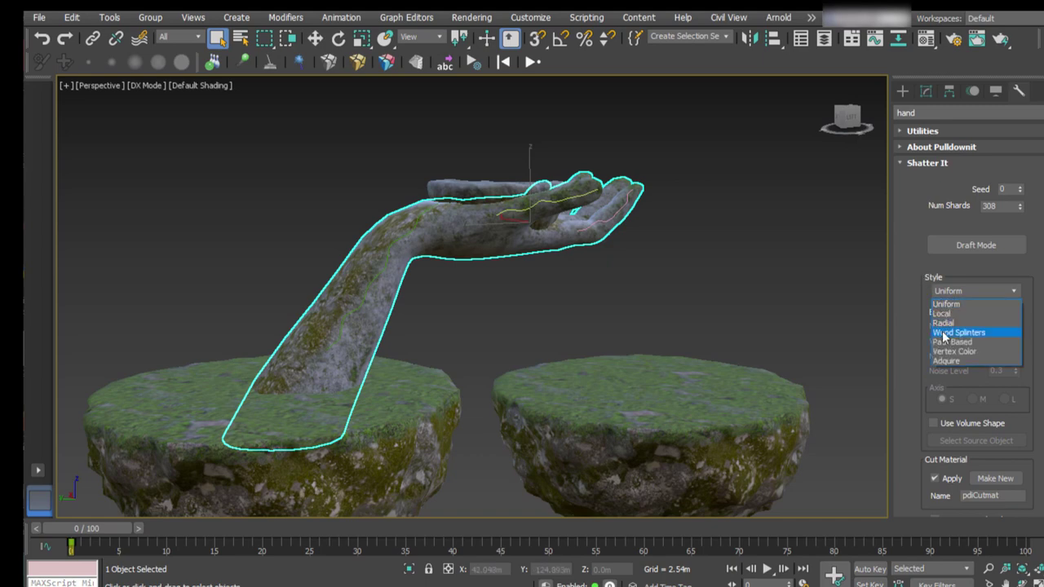
pyautogui.click(948, 342)
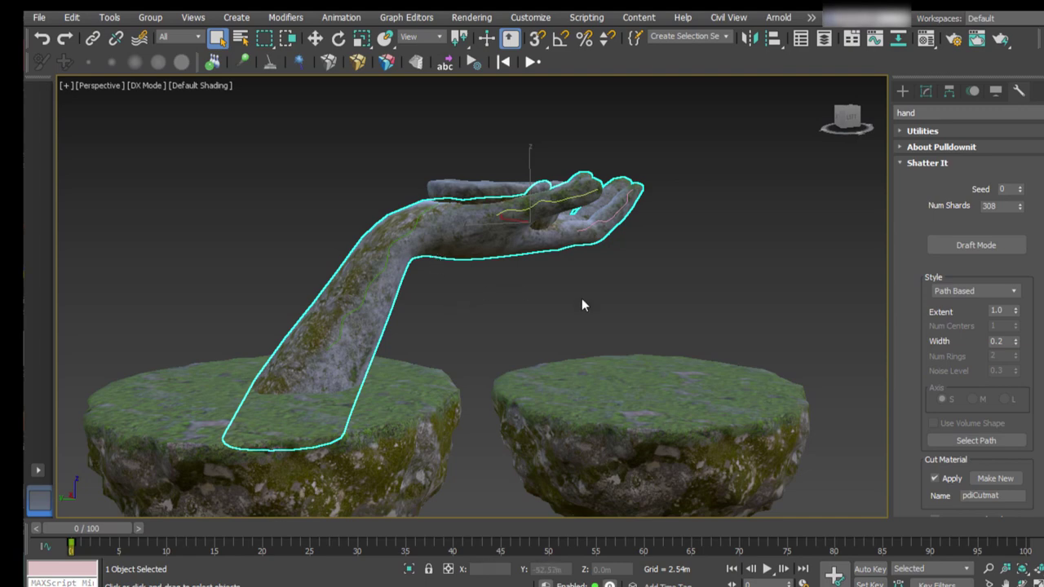
pyautogui.click(951, 295)
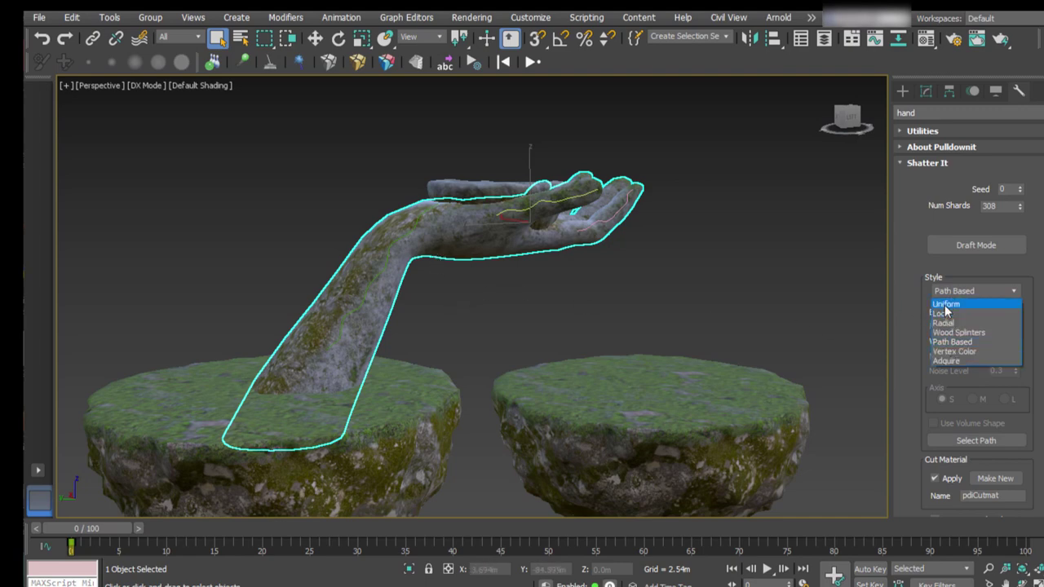
pyautogui.click(946, 310)
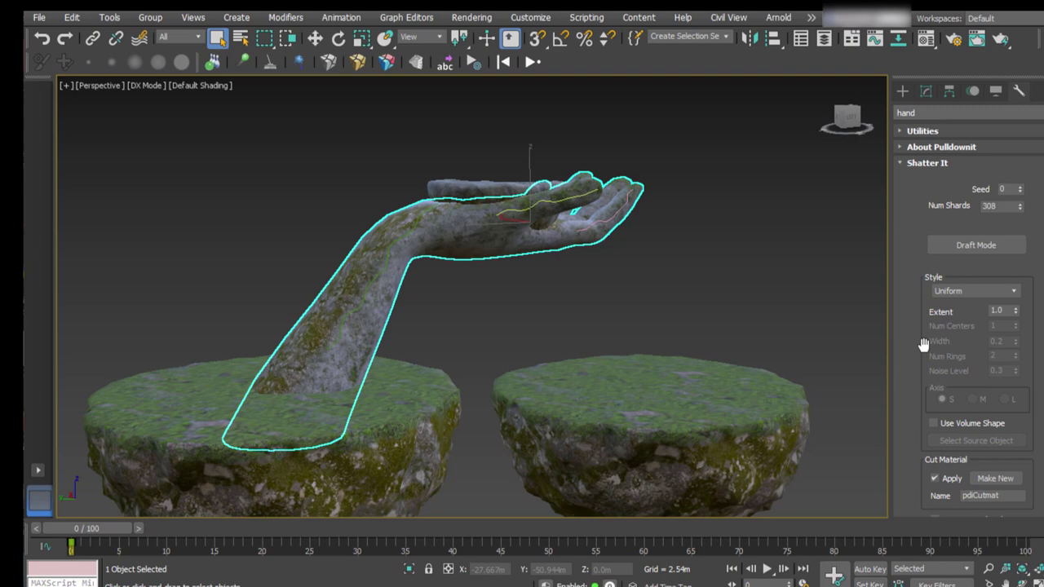
# Step: Shatter the hand into 308 uniform shards and set the shaded display to Object Color
pyautogui.scroll(-5, 939, 367)
pyautogui.click(955, 377)
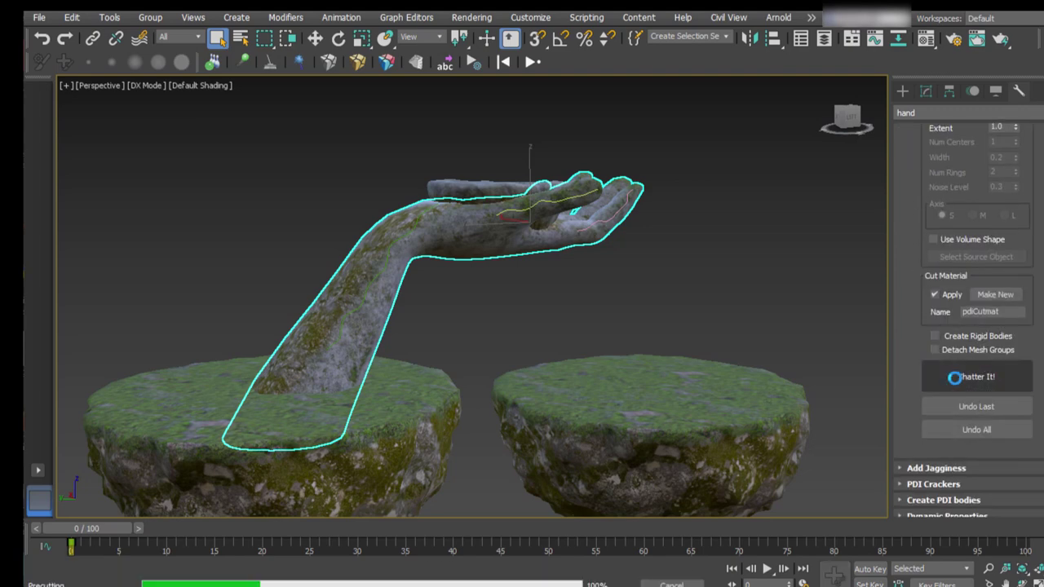
pyautogui.click(996, 91)
pyautogui.click(969, 180)
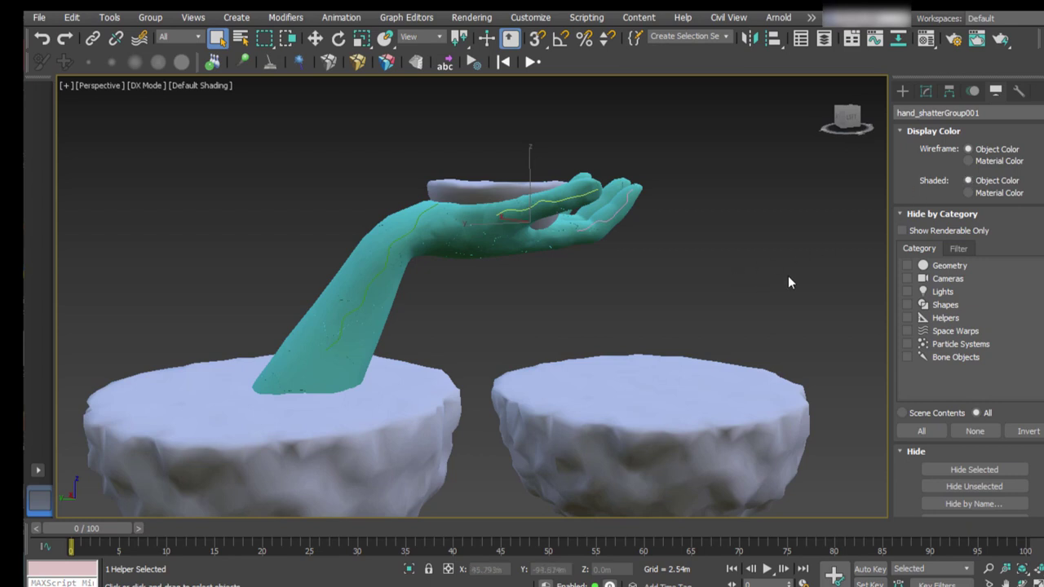
pyautogui.click(329, 62)
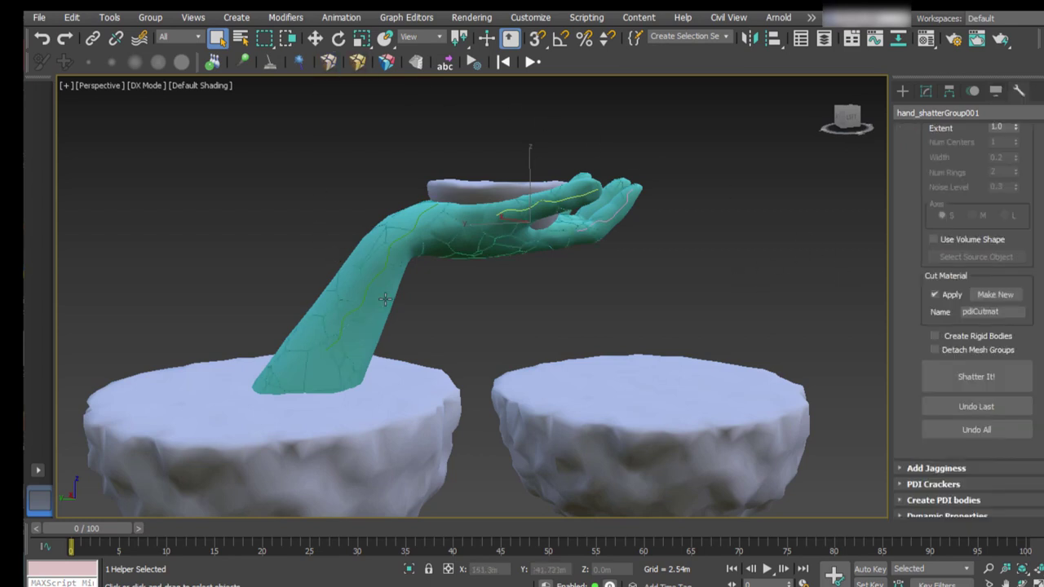
# Step: Examine the uniform fracture up close by selecting individual shards on the forearm, palm and fingers
pyautogui.click(989, 568)
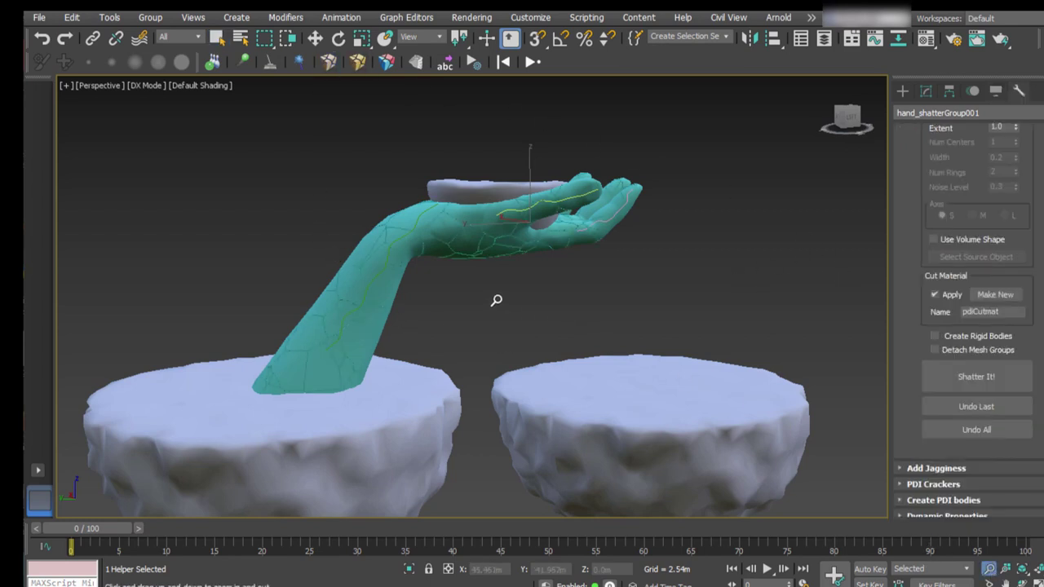
pyautogui.moveTo(496, 299); pyautogui.dragTo(494, 291)
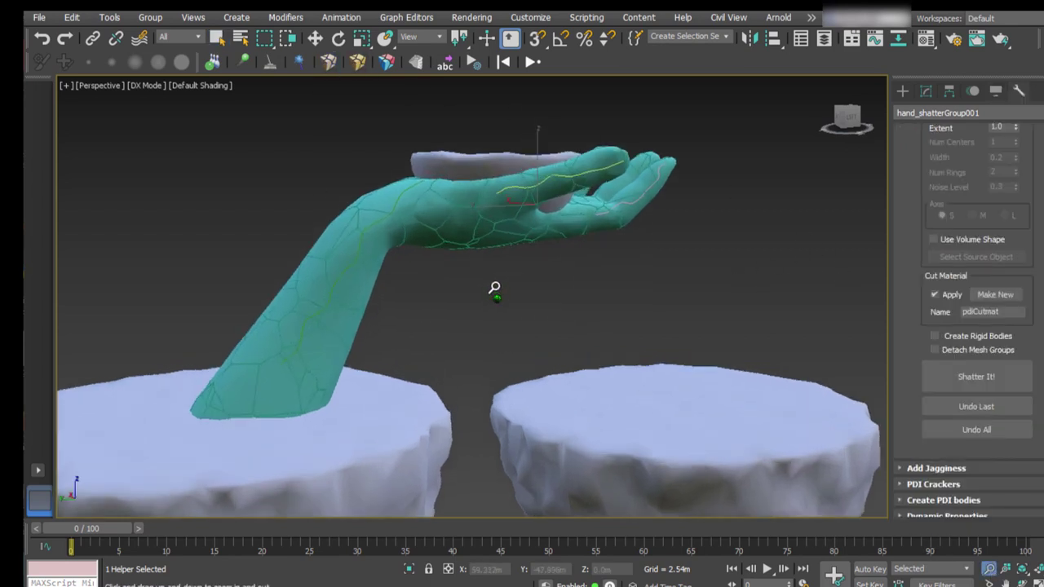
pyautogui.click(217, 38)
pyautogui.click(307, 308)
pyautogui.click(257, 347)
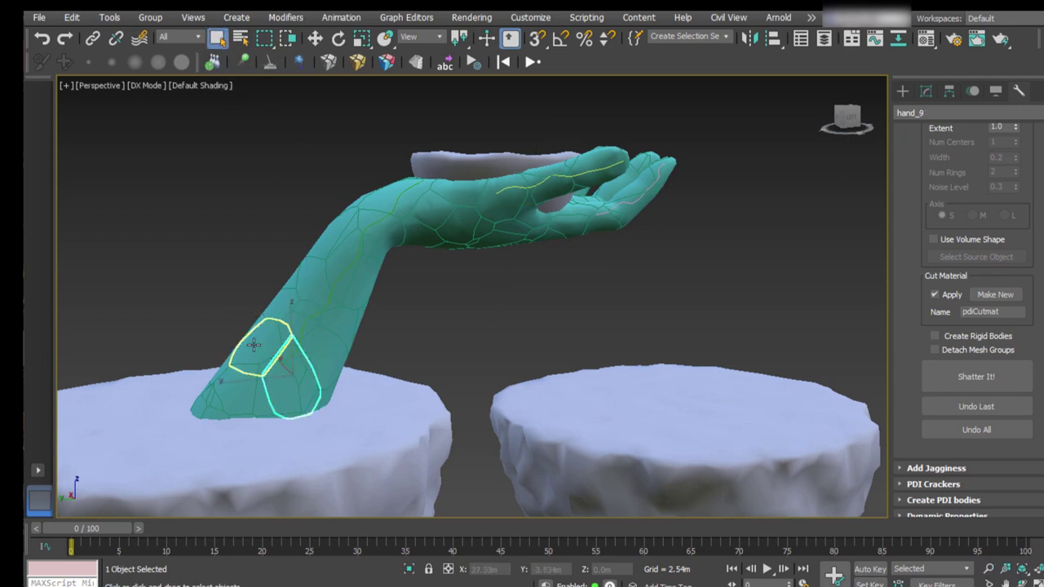
pyautogui.click(505, 228)
pyautogui.click(631, 204)
pyautogui.click(486, 230)
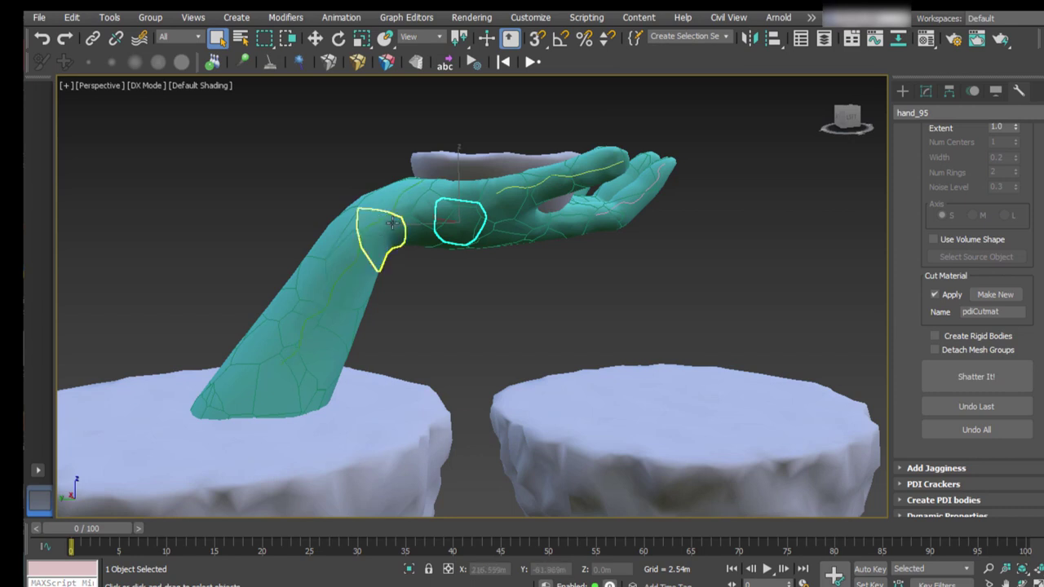
pyautogui.click(332, 292)
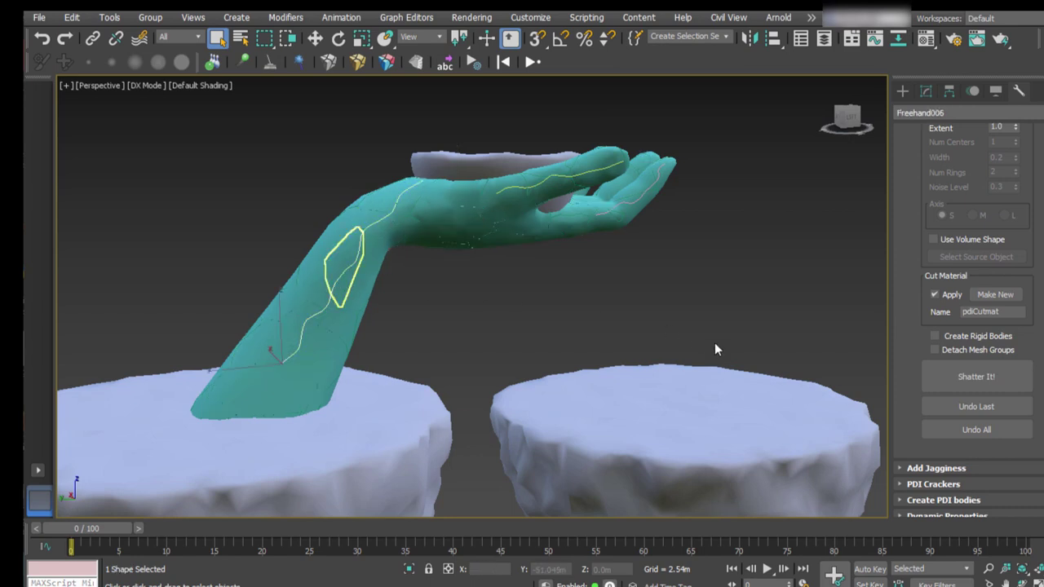
# Step: Set the shatter style to Path Based and pick the forearm's freehand curve as its path
pyautogui.moveTo(919, 336); pyautogui.dragTo(907, 477)
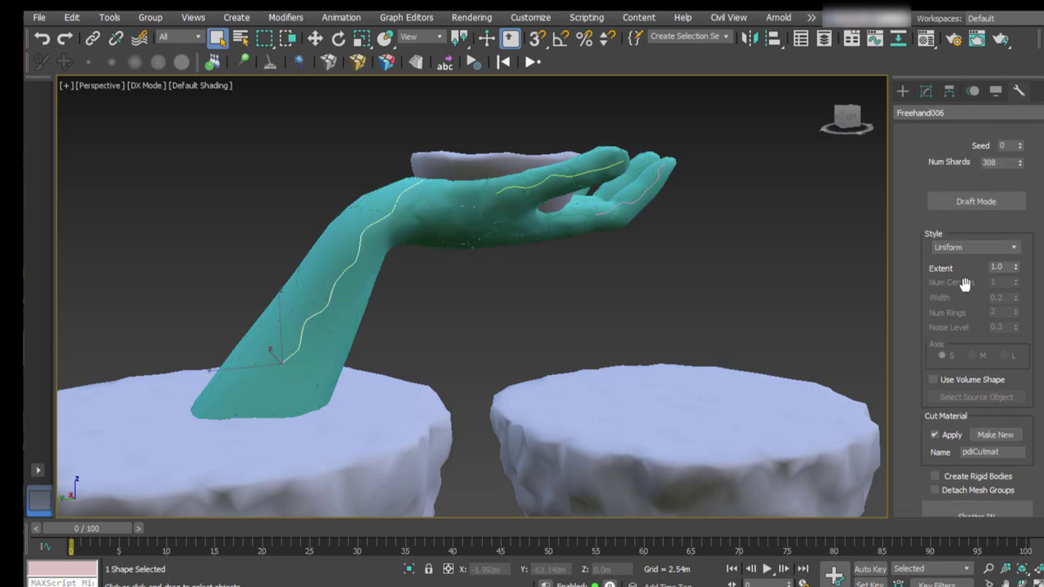
pyautogui.click(966, 248)
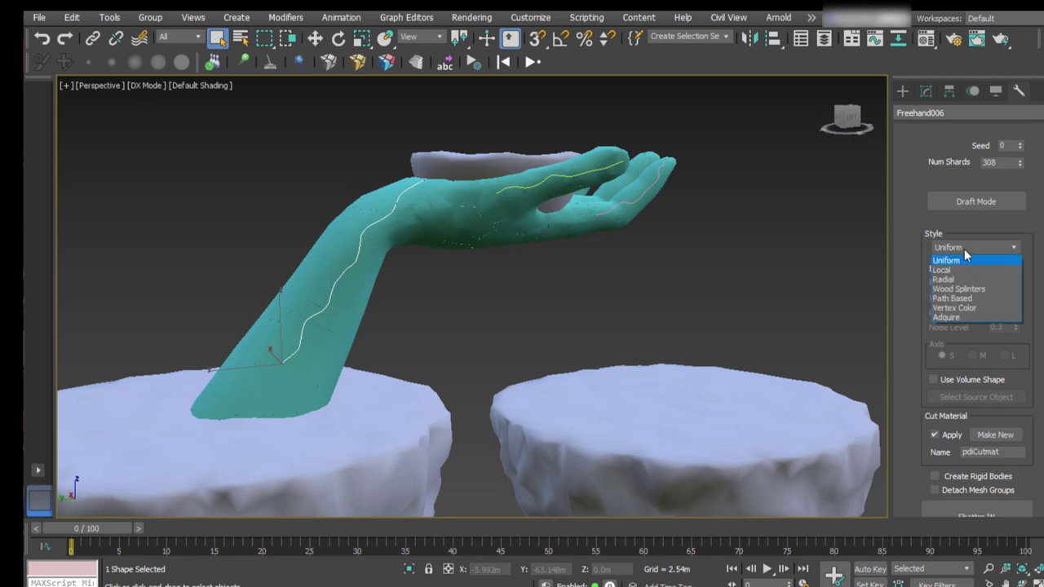
pyautogui.click(954, 298)
pyautogui.moveTo(928, 326); pyautogui.dragTo(934, 181)
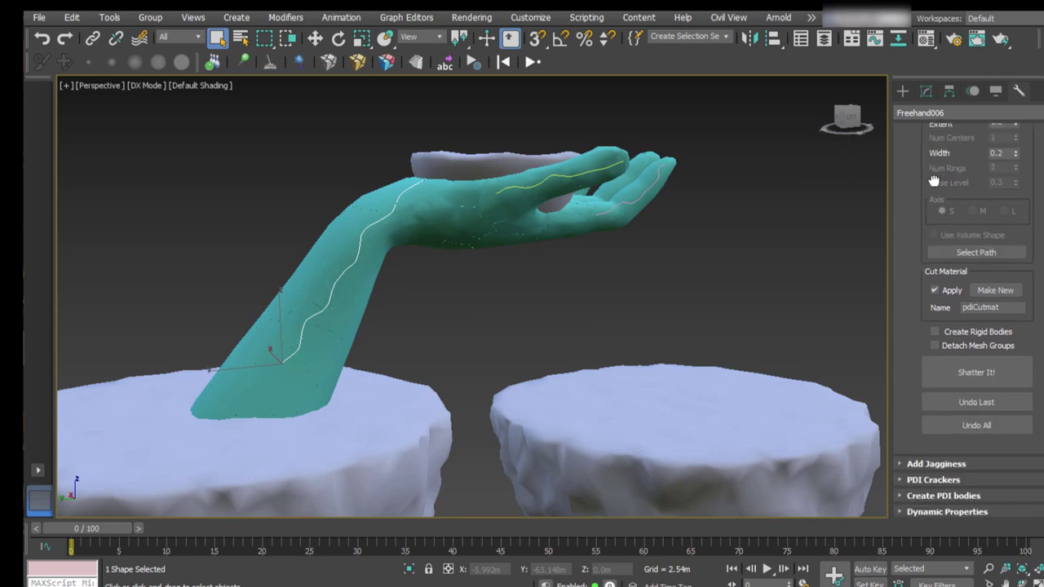
pyautogui.click(968, 252)
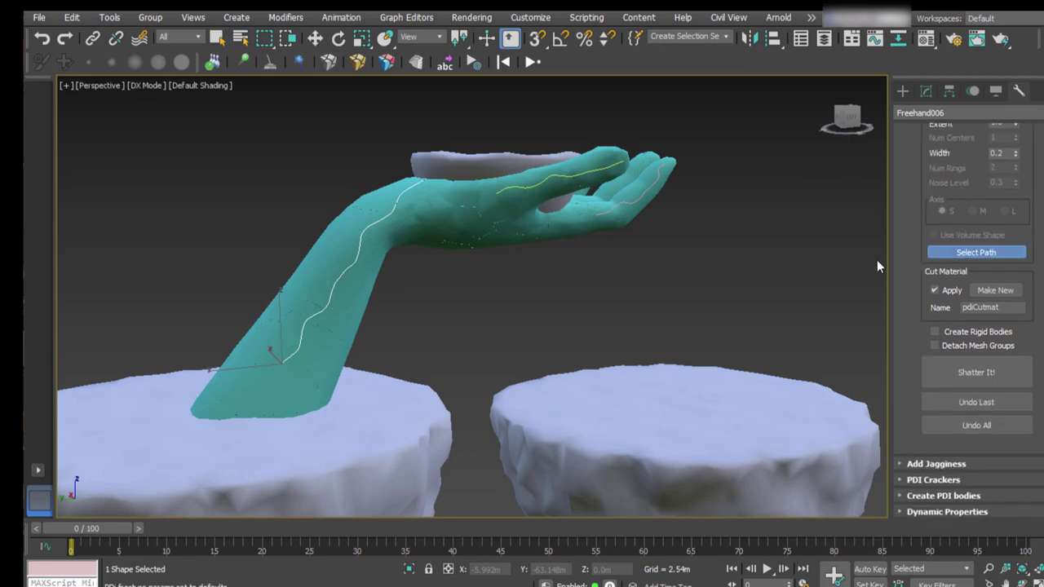
pyautogui.click(353, 261)
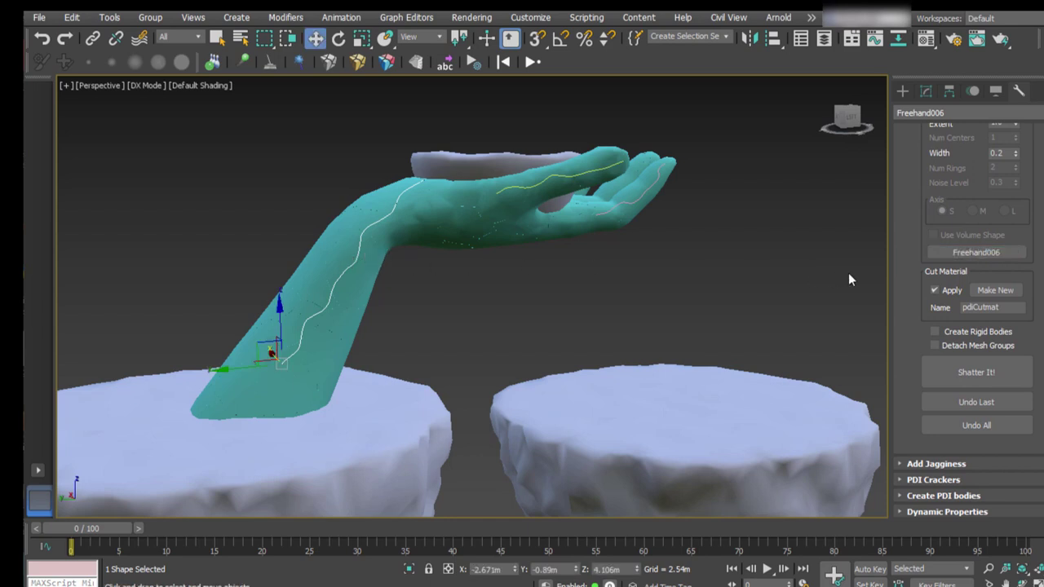
# Step: Turn on Draft Mode for the shattered hand to preview the shard points along the forearm curve
pyautogui.moveTo(922, 265); pyautogui.dragTo(900, 408)
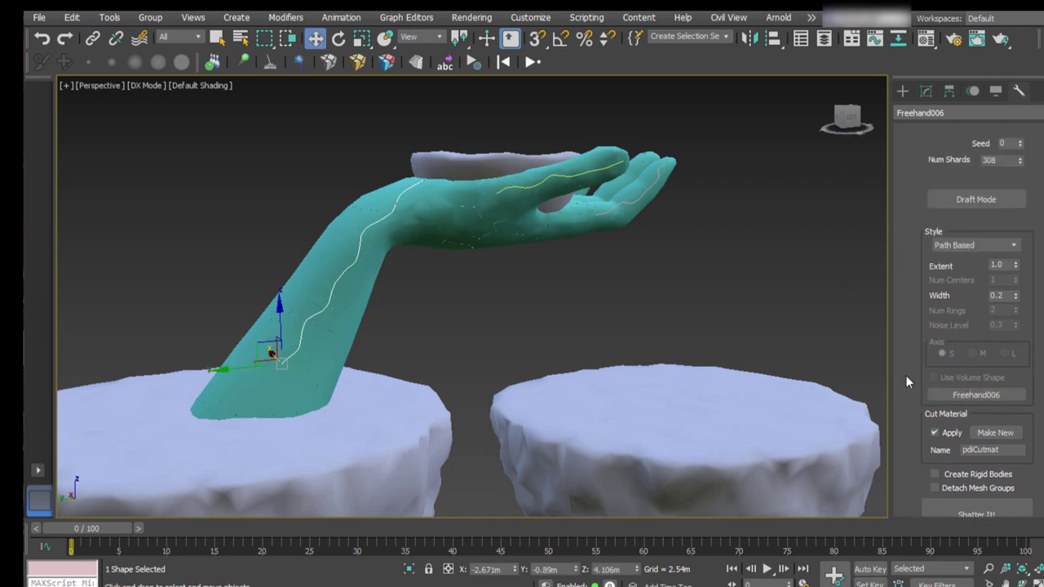
pyautogui.click(958, 200)
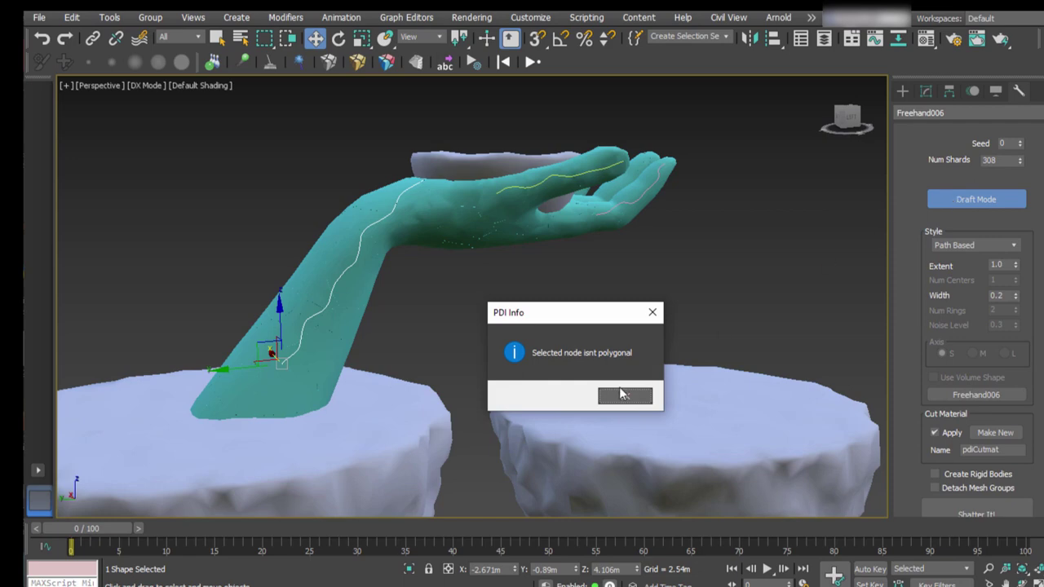
pyautogui.click(622, 394)
pyautogui.click(555, 227)
pyautogui.click(950, 204)
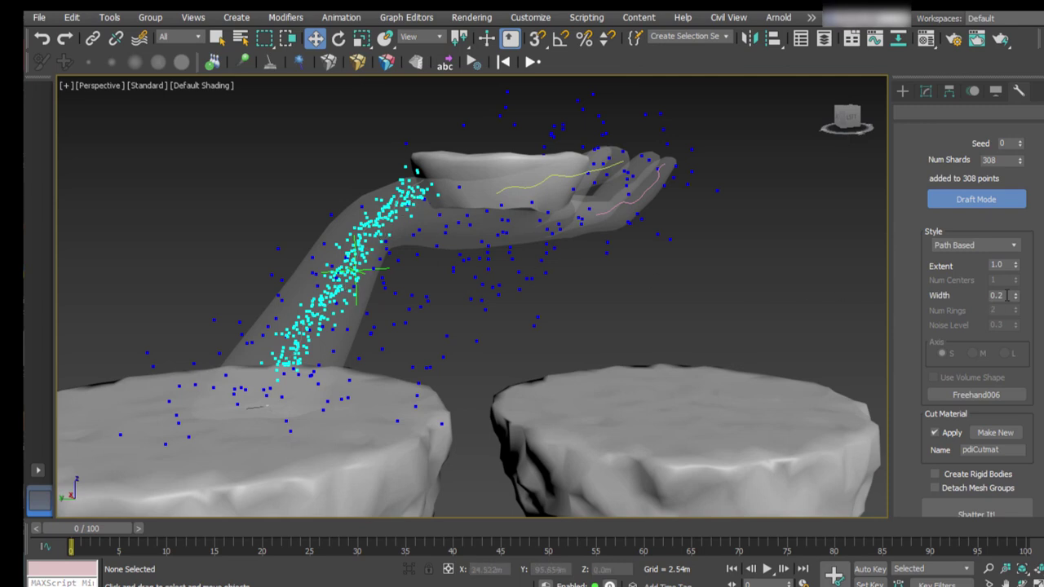
# Step: Set the path width to 0.1 and the extent to 1.13, and shatter the hand along the forearm curve
pyautogui.moveTo(1015, 298)
pyautogui.mouseDown()
pyautogui.moveTo(1013, 316)
pyautogui.moveTo(1017, 295)
pyautogui.moveTo(1011, 312)
pyautogui.moveTo(1010, 303)
pyautogui.mouseUp()
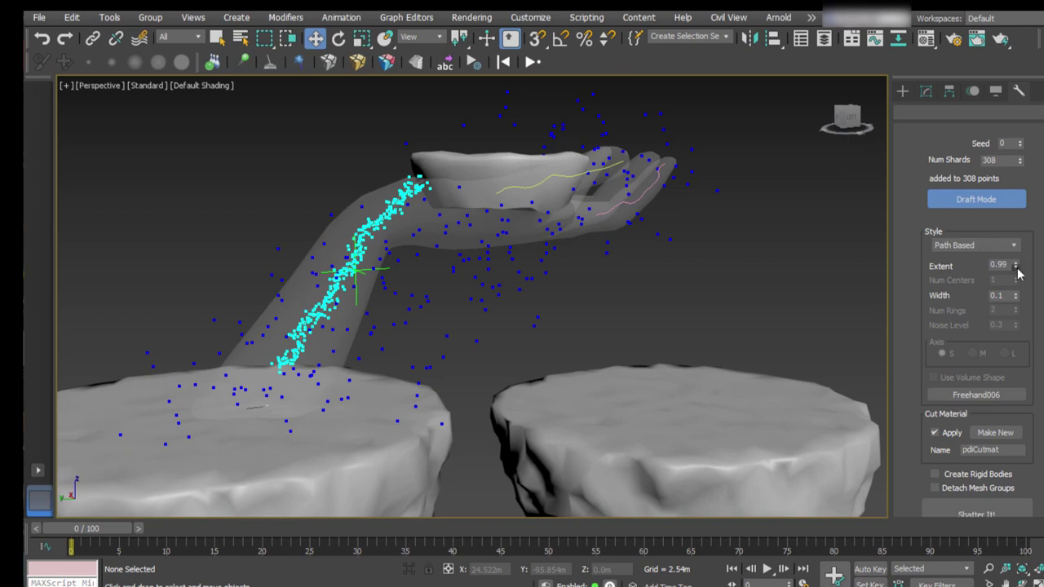
pyautogui.moveTo(1016, 266)
pyautogui.mouseDown()
pyautogui.moveTo(1007, 304)
pyautogui.moveTo(1018, 256)
pyautogui.moveTo(1000, 314)
pyautogui.moveTo(1015, 263)
pyautogui.mouseUp()
pyautogui.scroll(-3, 926, 322)
pyautogui.click(957, 438)
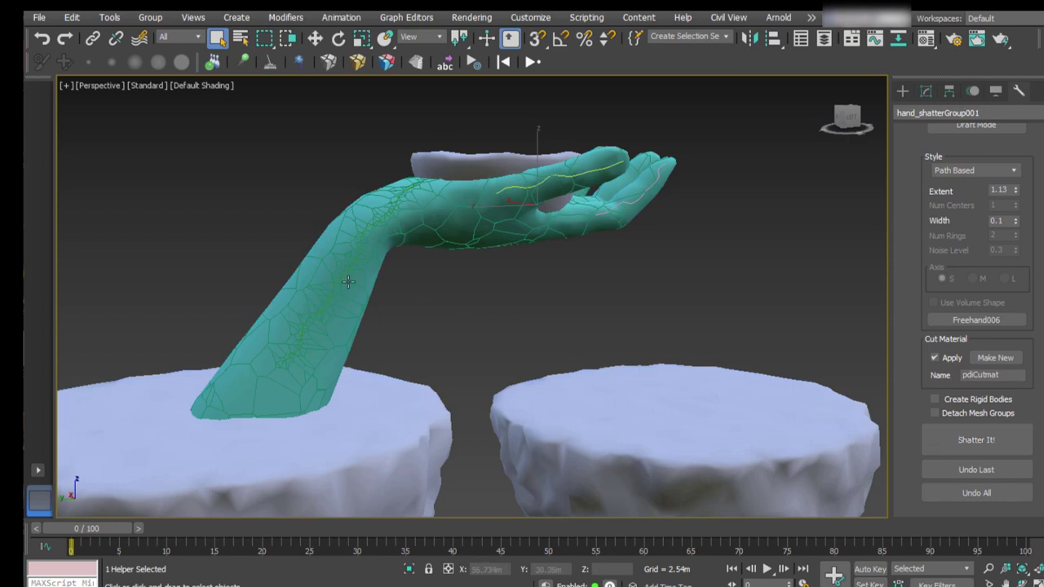
# Step: Pick the upper finger's freehand curve as the path, reduce the width to 0.05 in Draft Mode, and shatter the hand along it
pyautogui.scroll(3, 334, 271)
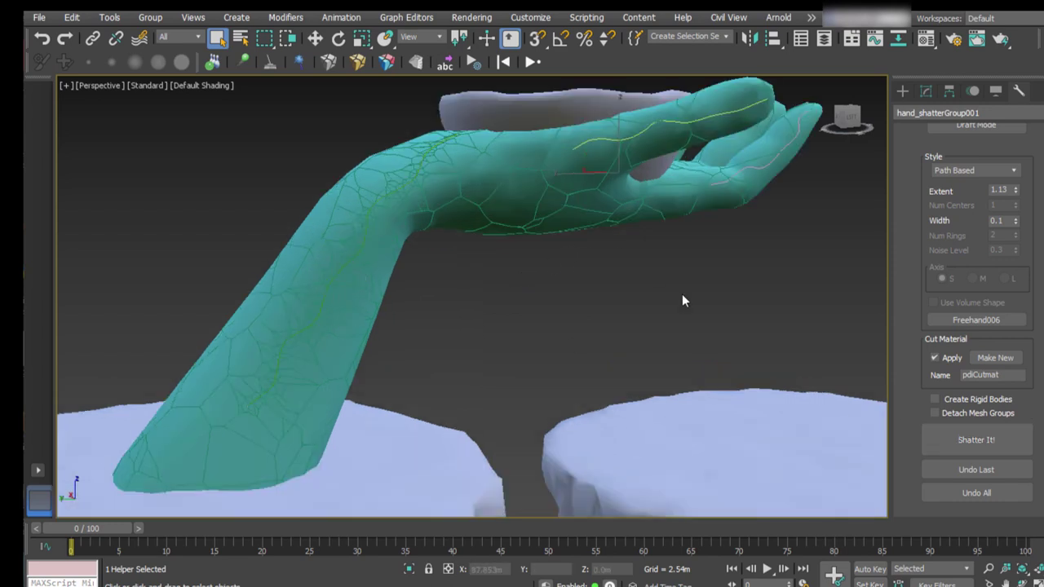
pyautogui.click(964, 320)
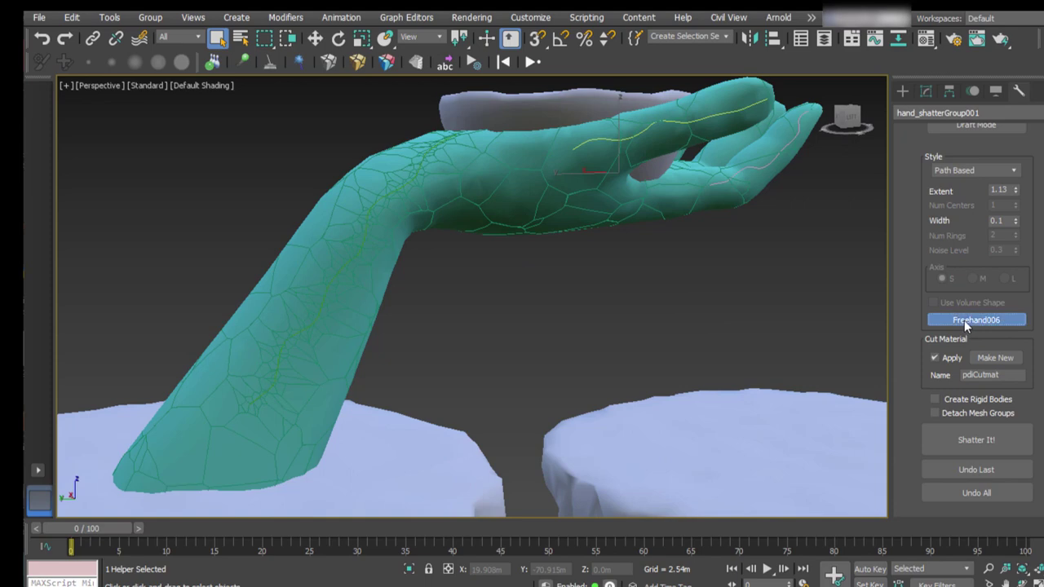
pyautogui.click(631, 135)
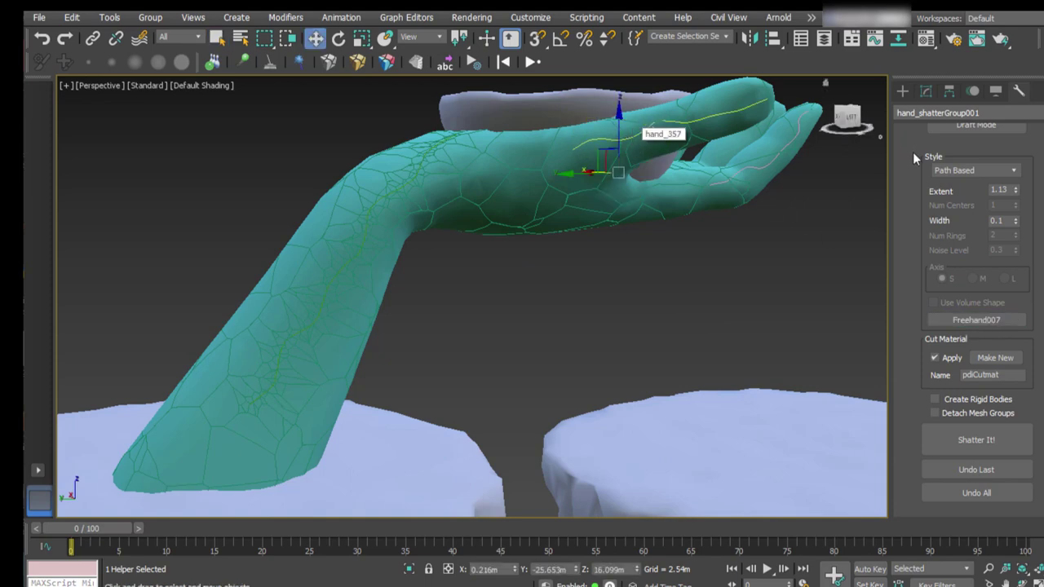
pyautogui.click(946, 127)
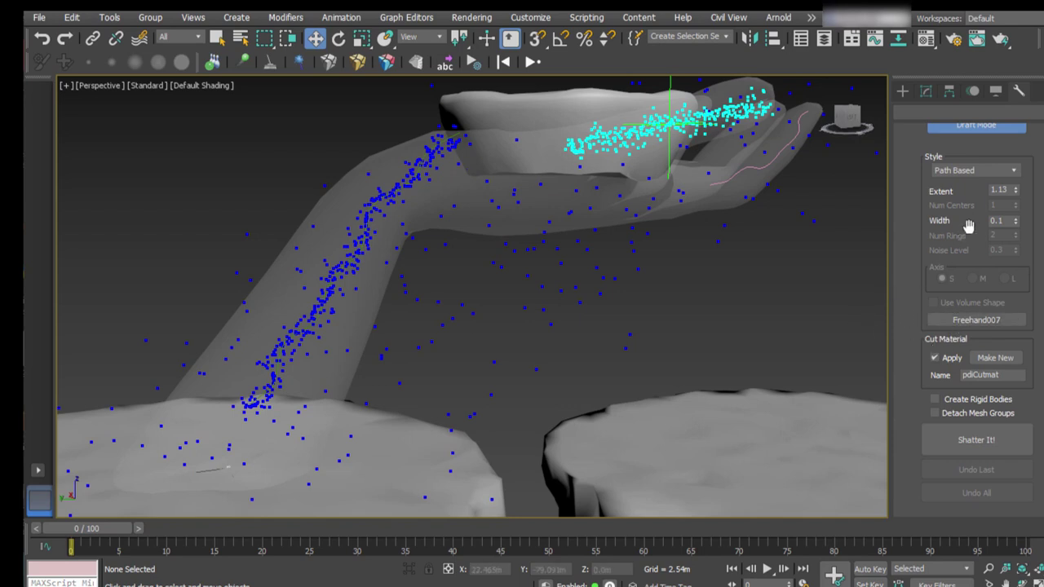
pyautogui.moveTo(1017, 230); pyautogui.dragTo(1013, 225)
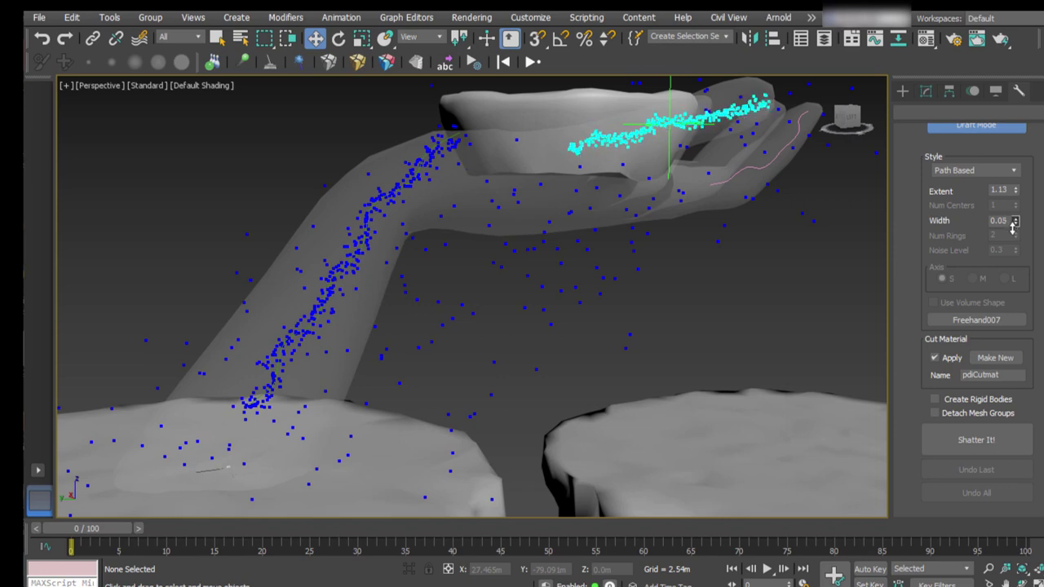
pyautogui.click(972, 445)
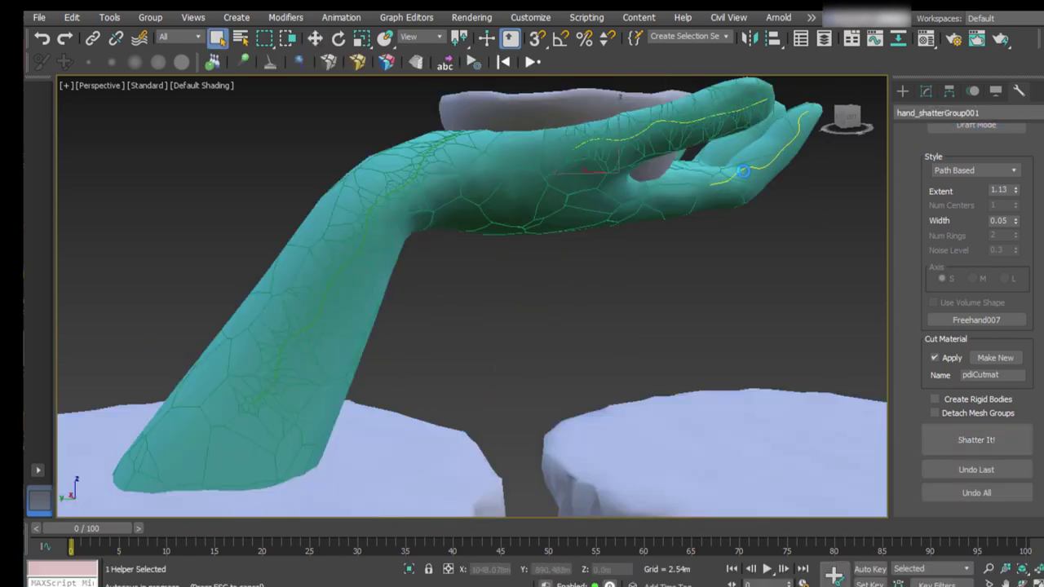
# Step: Pick the lower finger's freehand curve as the path, preview its shard points in Draft Mode, and shatter the hand along it
pyautogui.click(949, 320)
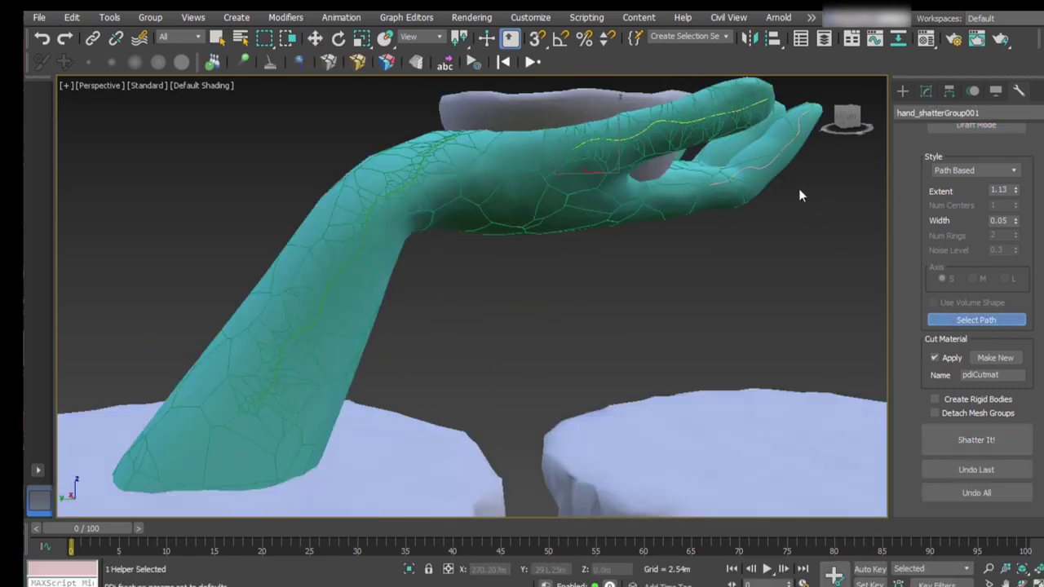
pyautogui.click(763, 168)
pyautogui.scroll(1, 925, 166)
pyautogui.click(943, 144)
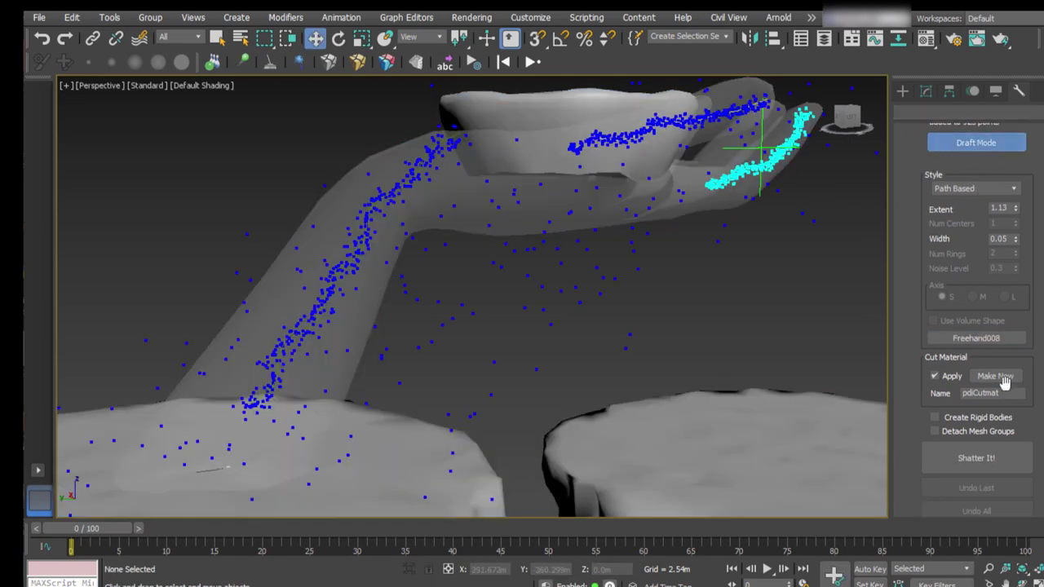
pyautogui.click(975, 459)
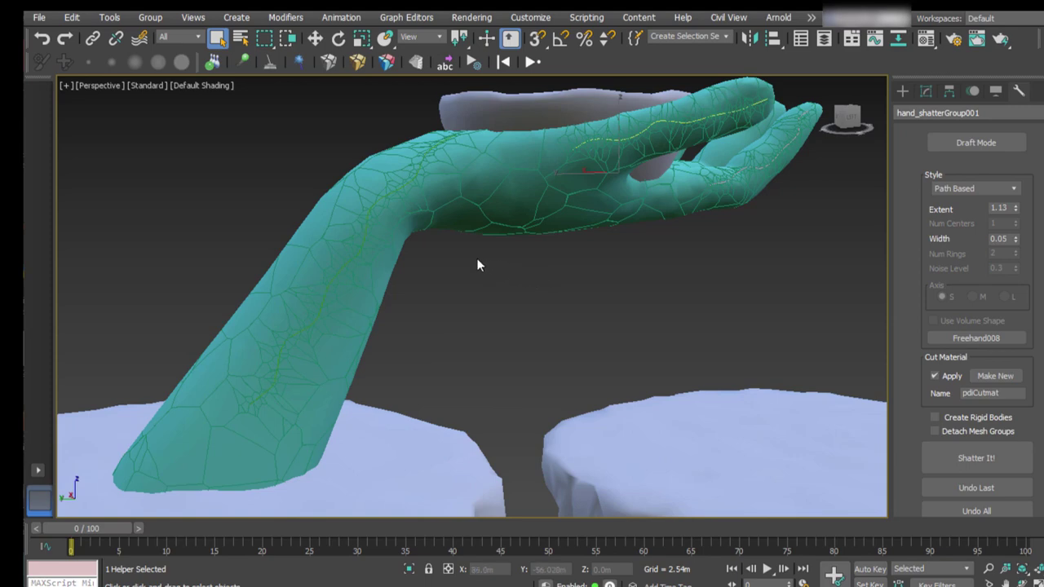
# Step: Create a PDI cracker that follows the forearm's freehand curve and set its size to 3
pyautogui.click(299, 63)
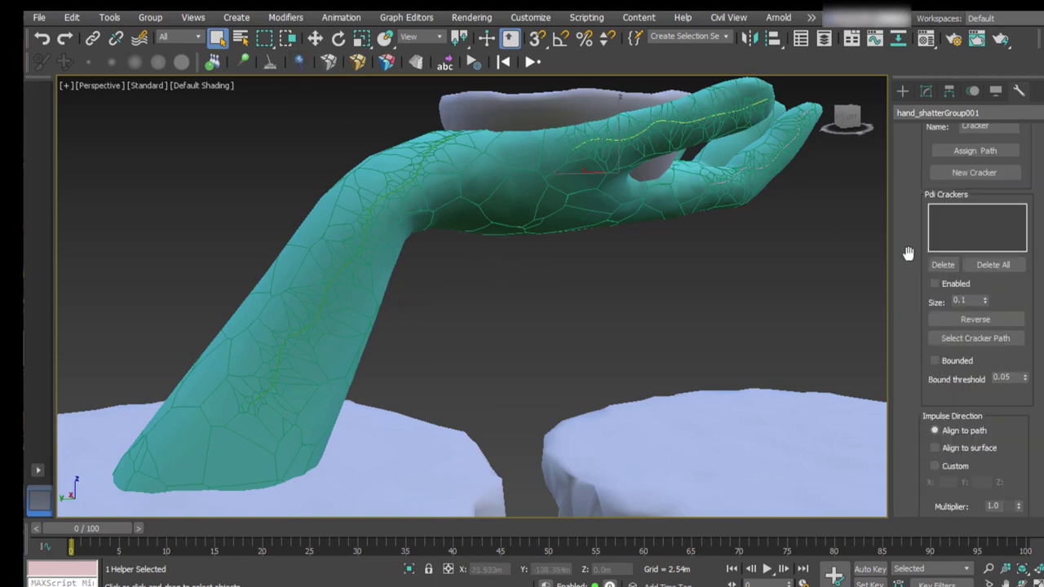
pyautogui.moveTo(909, 287); pyautogui.dragTo(898, 354)
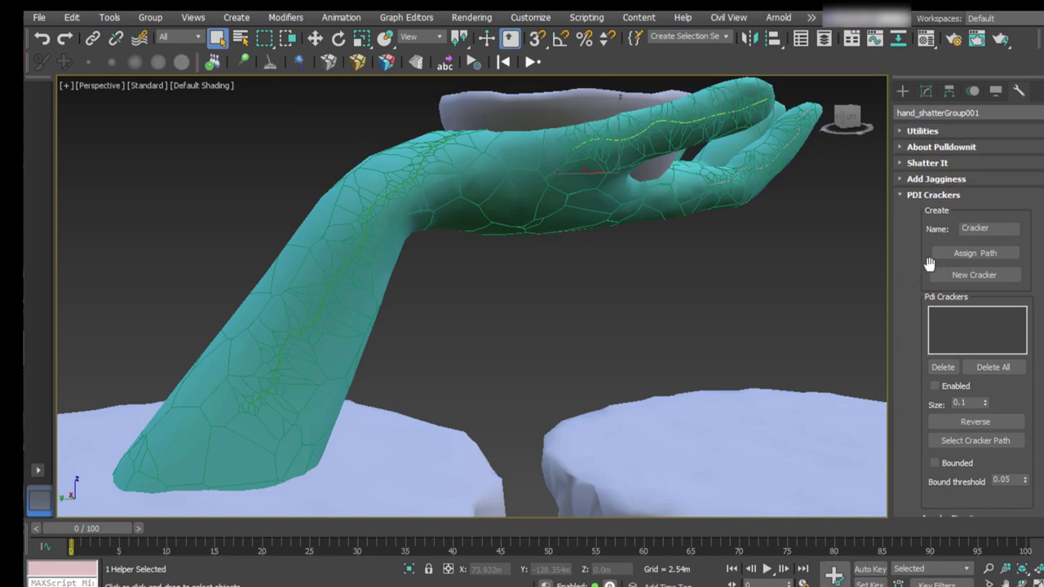
pyautogui.click(963, 252)
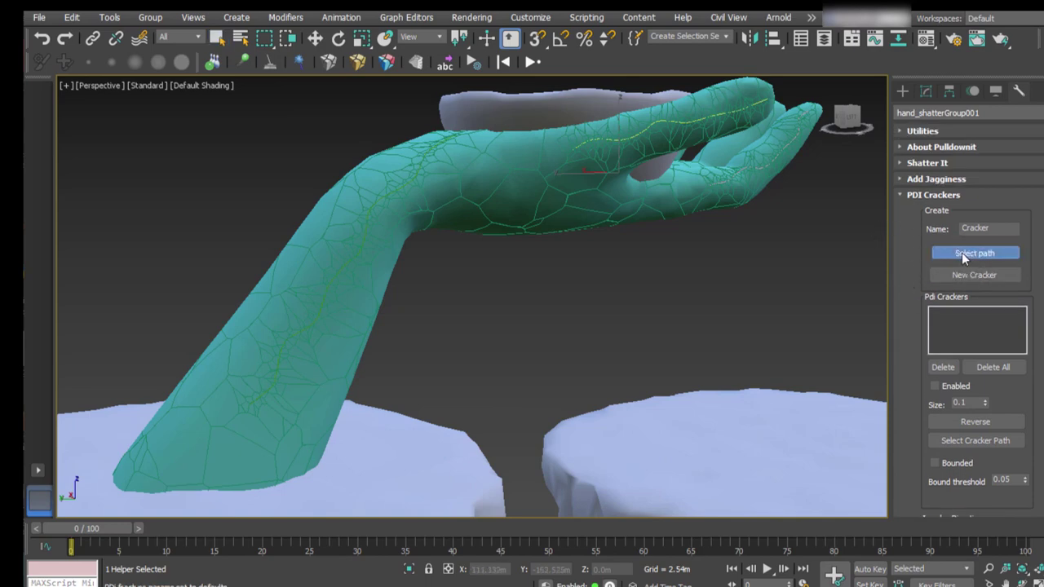
pyautogui.click(364, 217)
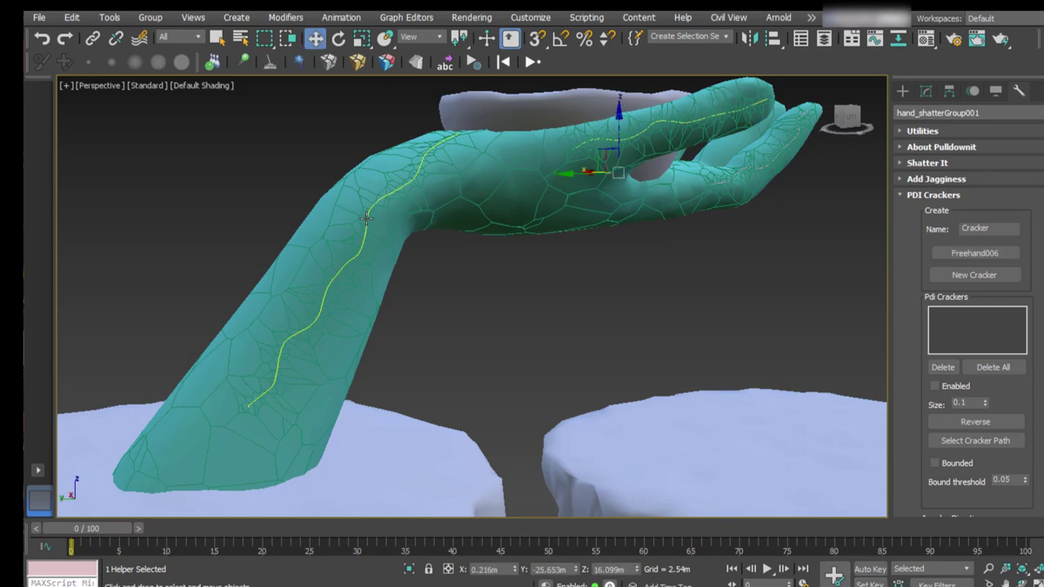
pyautogui.click(972, 276)
pyautogui.moveTo(133, 534); pyautogui.dragTo(123, 510)
pyautogui.press('w')
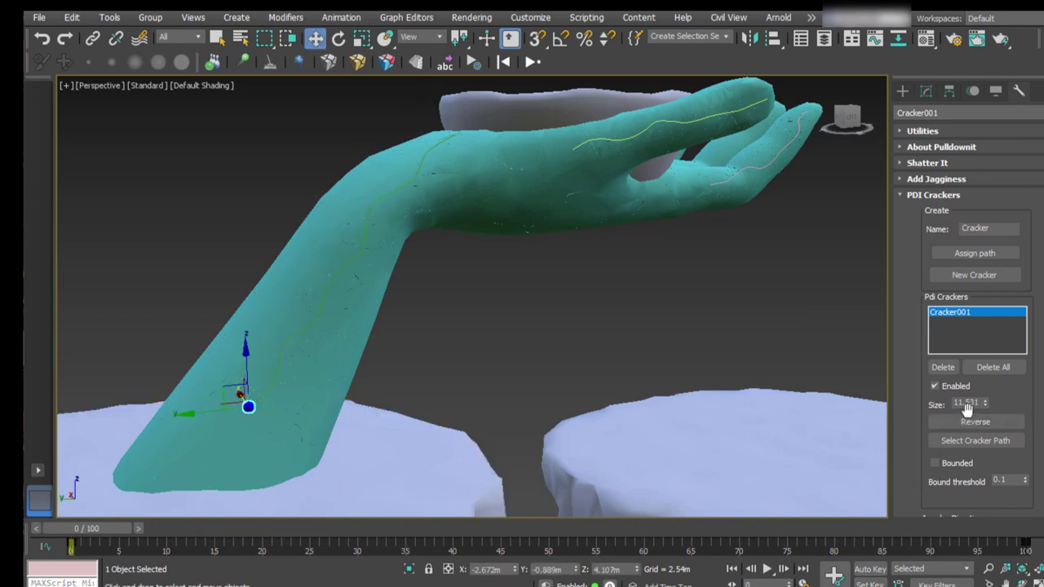
pyautogui.doubleClick(973, 403)
pyautogui.write('3')
pyautogui.press('Return')
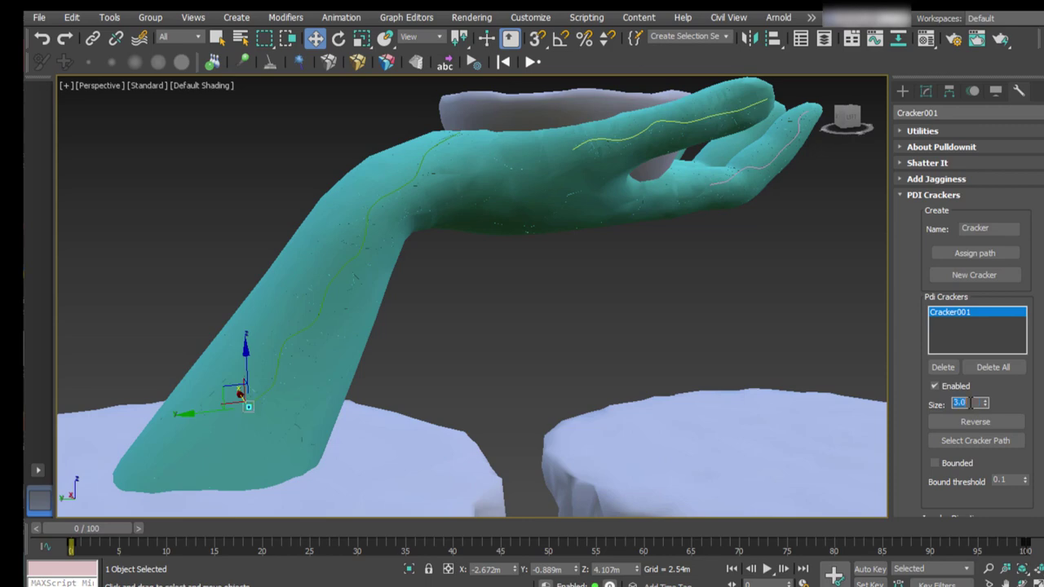
# Step: Create a second PDI cracker on the upper finger's freehand curve and set its size to 3
pyautogui.click(983, 253)
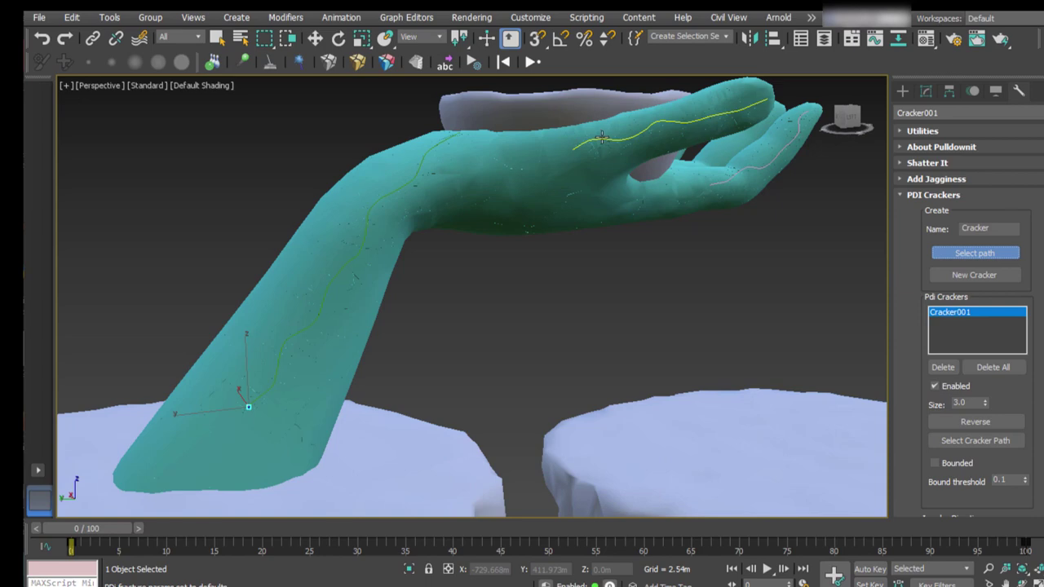
pyautogui.click(602, 137)
pyautogui.click(971, 278)
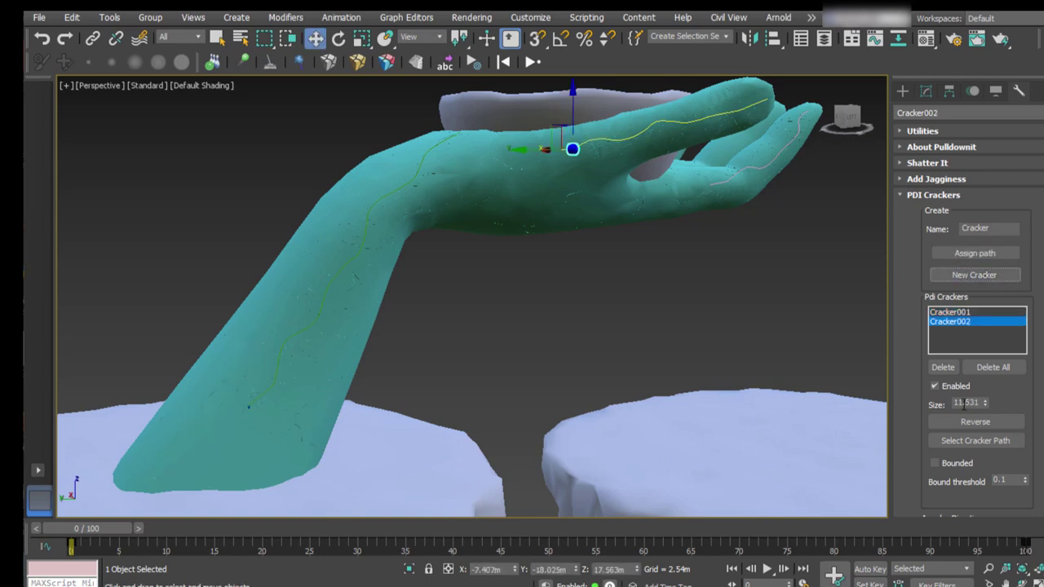
pyautogui.moveTo(90, 531); pyautogui.dragTo(223, 519)
pyautogui.press('Home')
pyautogui.press('w')
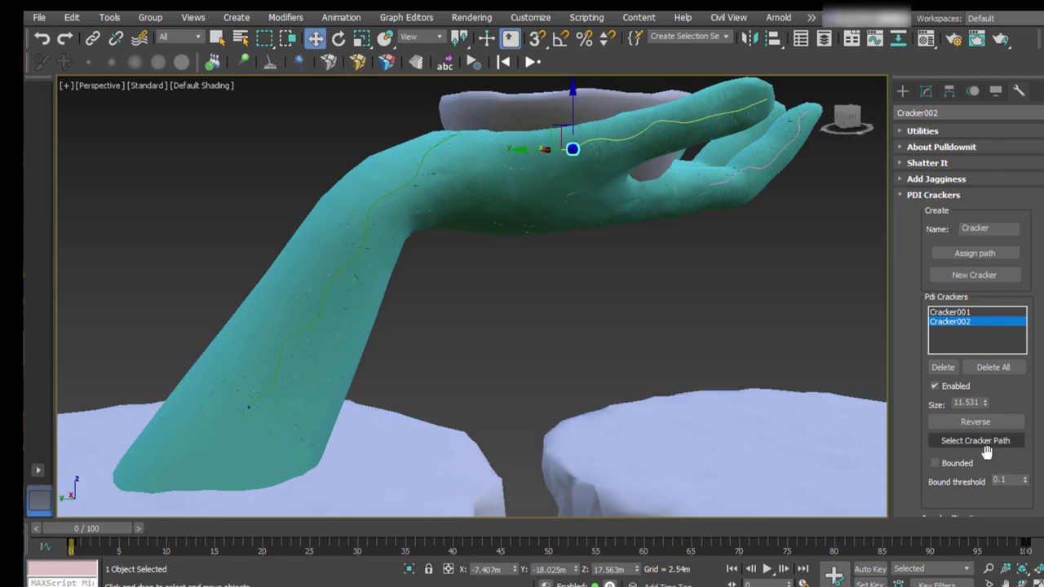
pyautogui.doubleClick(972, 402)
pyautogui.write('3')
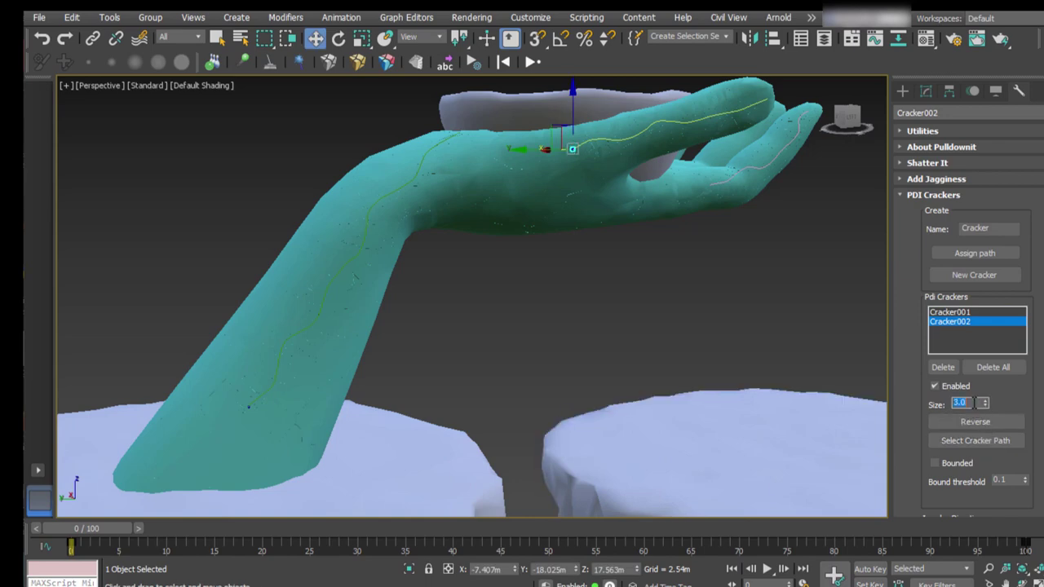
# Step: Create a third PDI cracker on the lower finger's freehand curve and set its size to 3
pyautogui.click(969, 254)
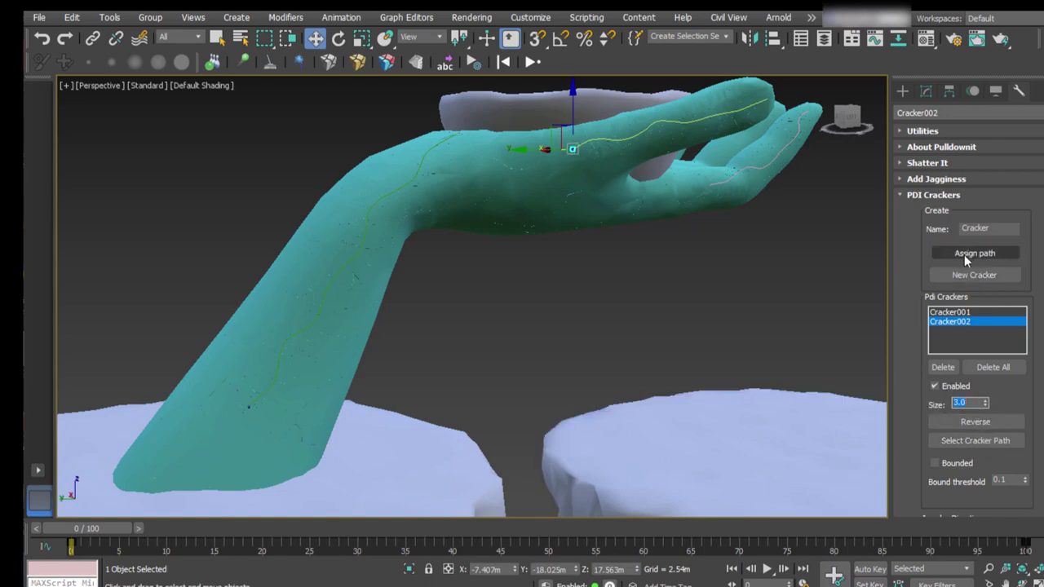
pyautogui.click(723, 184)
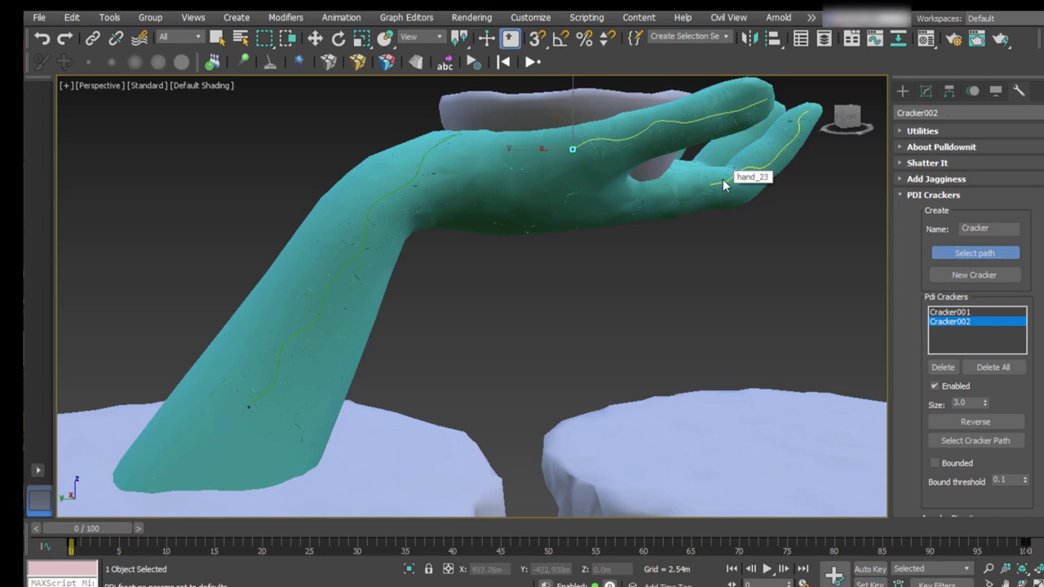
pyautogui.click(723, 184)
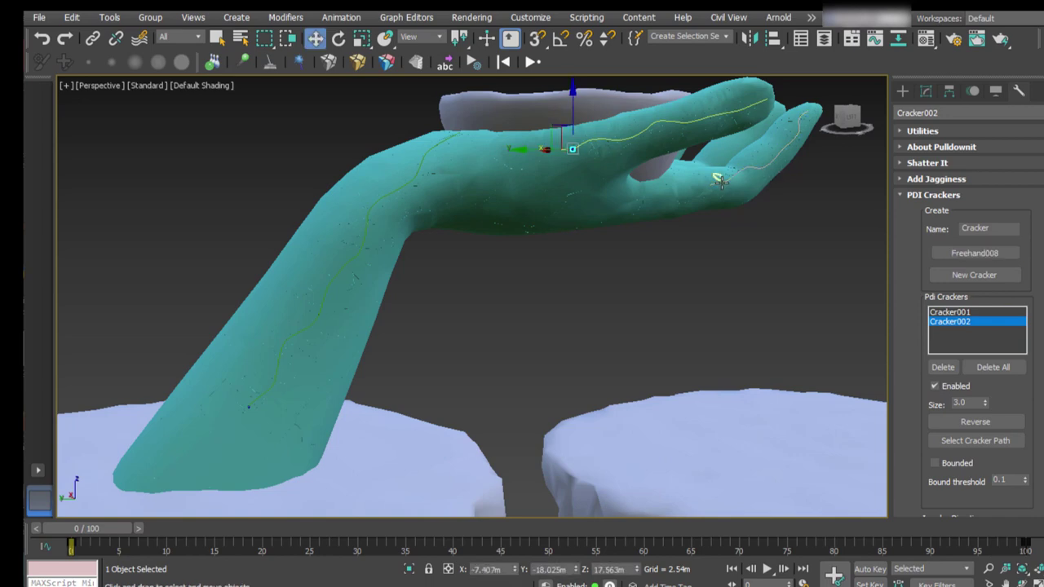
pyautogui.click(942, 275)
pyautogui.moveTo(121, 528); pyautogui.dragTo(69, 510)
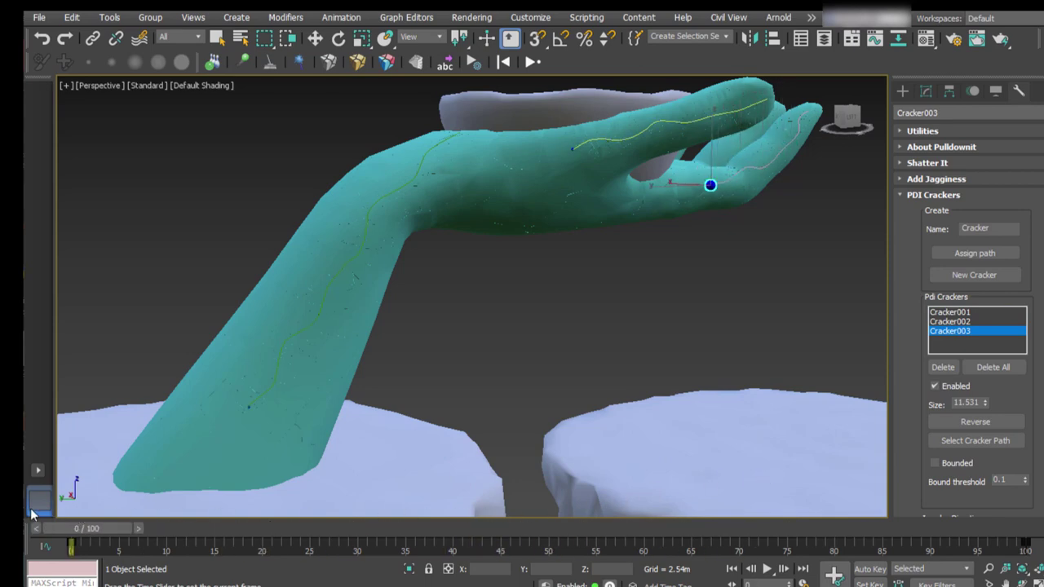
pyautogui.press('w')
pyautogui.doubleClick(965, 402)
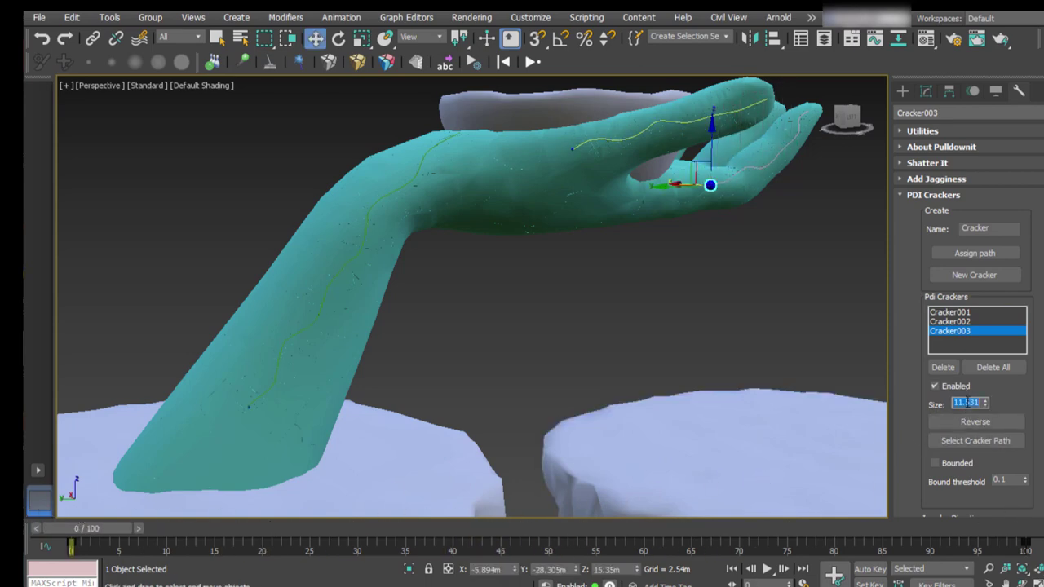
pyautogui.write('3')
pyautogui.press('Return')
# Step: Select the shattered hand and create a fracture body from all its shards, with Force Convex Shapes enabled
pyautogui.click(989, 568)
pyautogui.moveTo(496, 298); pyautogui.dragTo(494, 345)
pyautogui.moveTo(493, 345); pyautogui.dragTo(468, 354, button='middle')
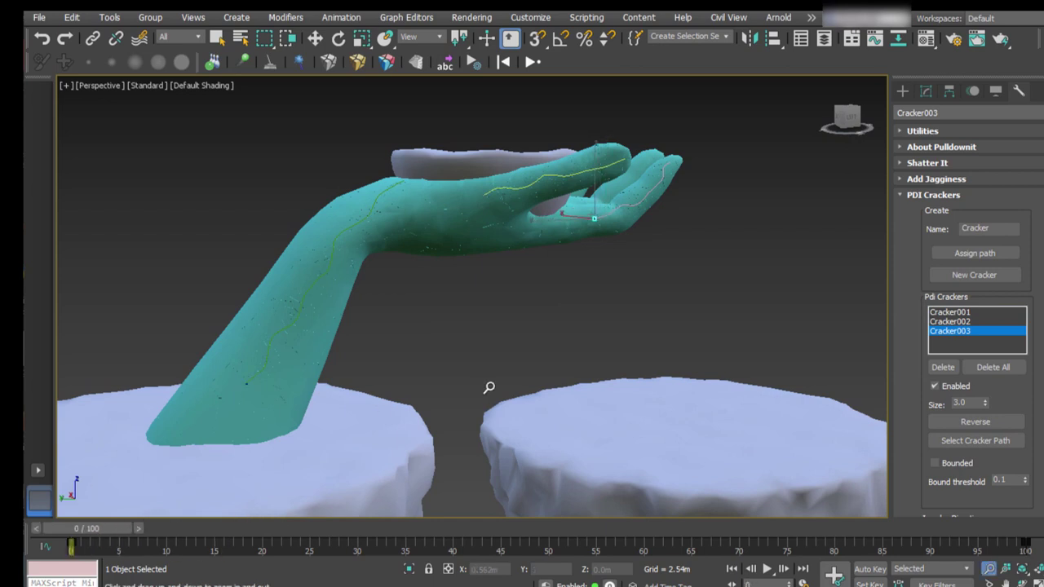
pyautogui.click(217, 37)
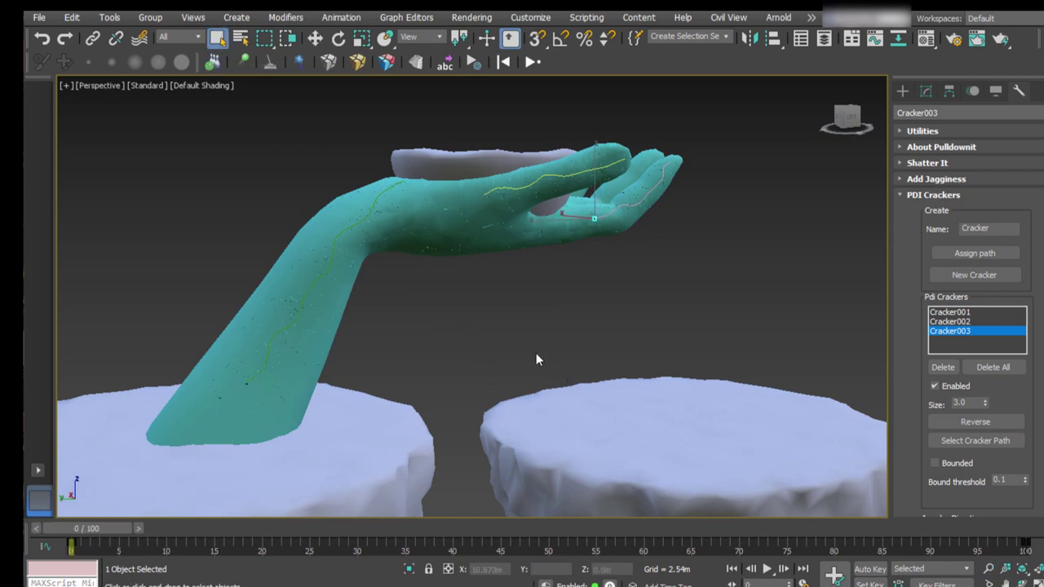
pyautogui.click(513, 328)
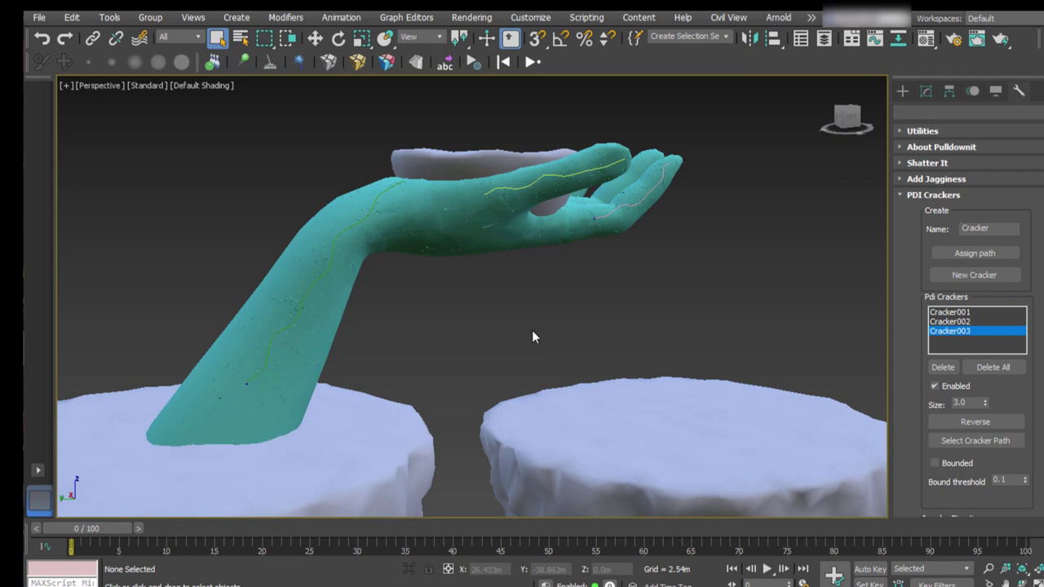
pyautogui.click(418, 232)
pyautogui.click(451, 247)
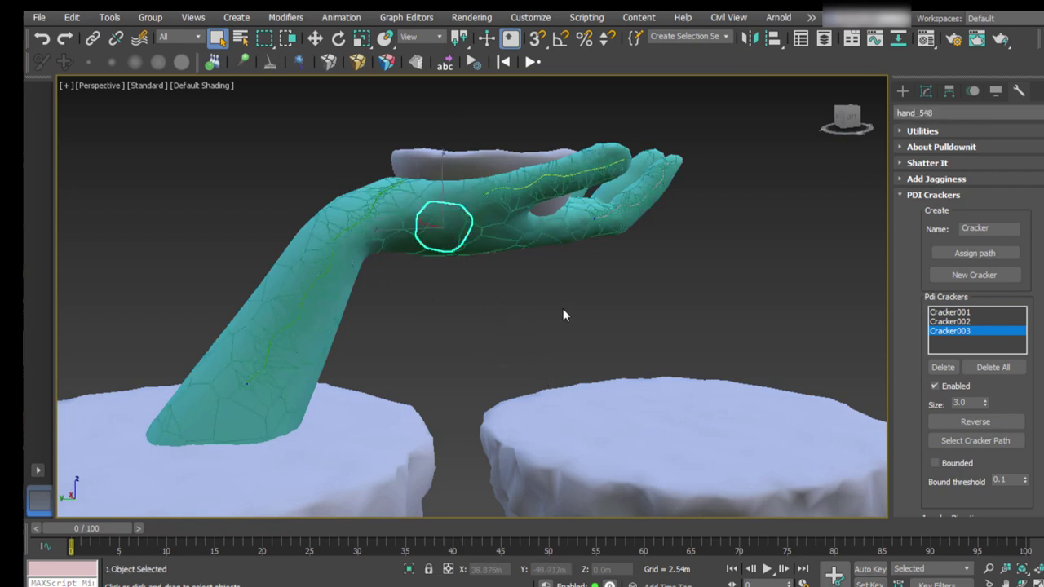
pyautogui.click(358, 64)
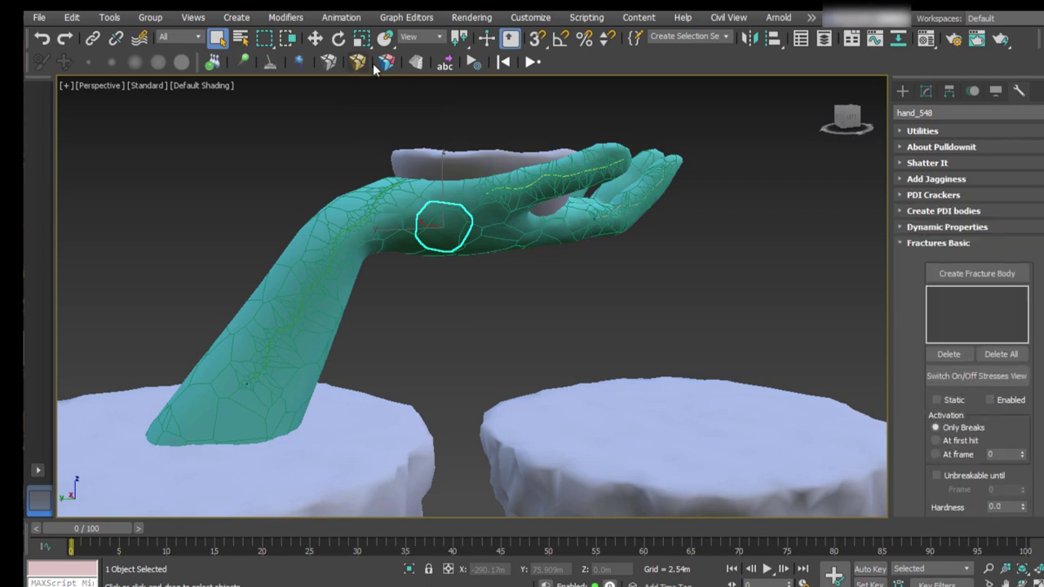
pyautogui.click(970, 272)
pyautogui.moveTo(579, 114); pyautogui.dragTo(813, 89)
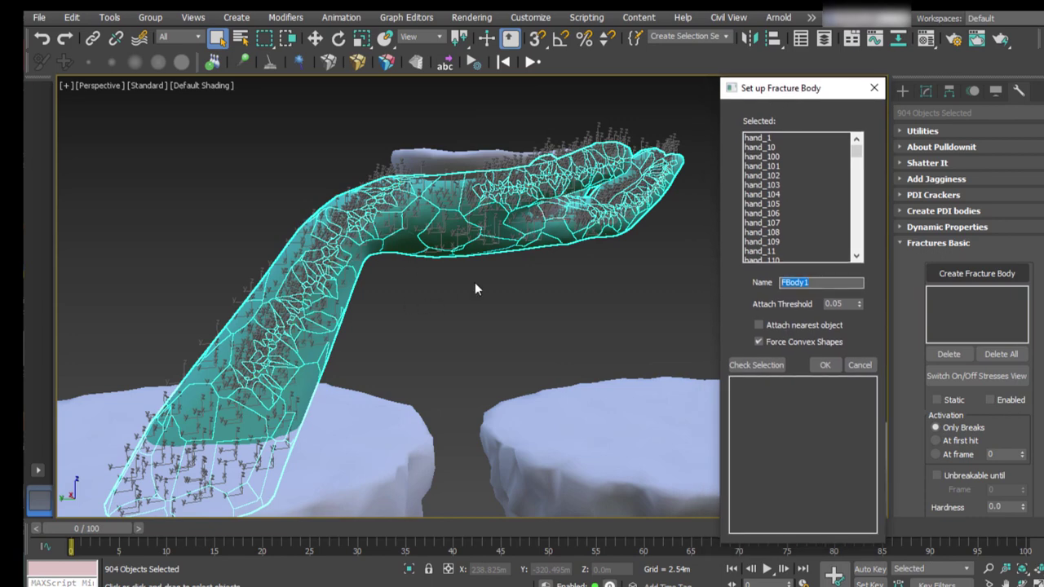
pyautogui.click(825, 364)
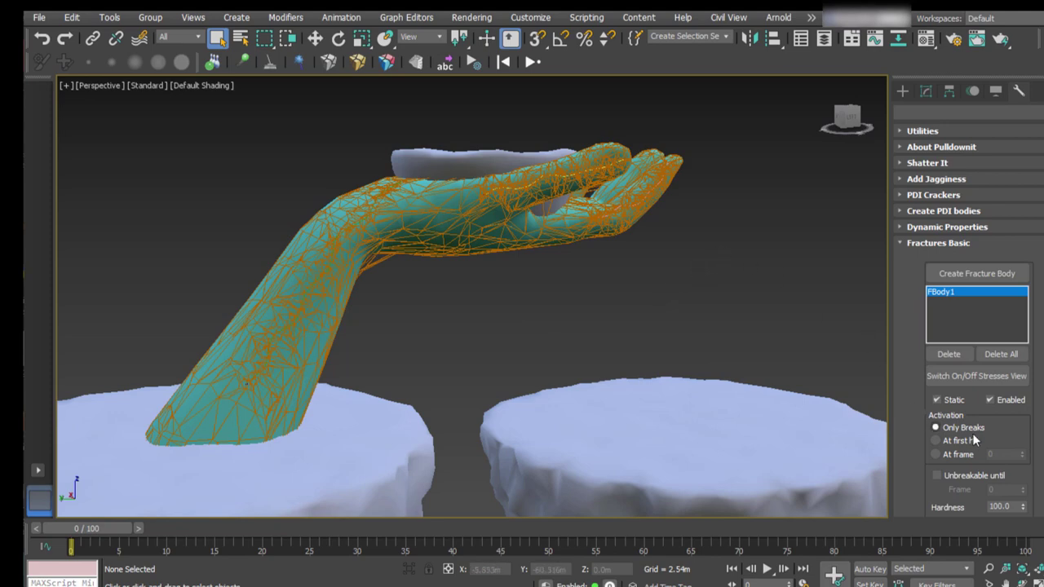
# Step: Run the fracture simulation from frame 0 to 100 with Bake Keys on, and reset the simulation while keeping the baked result
pyautogui.moveTo(913, 390); pyautogui.dragTo(912, 284)
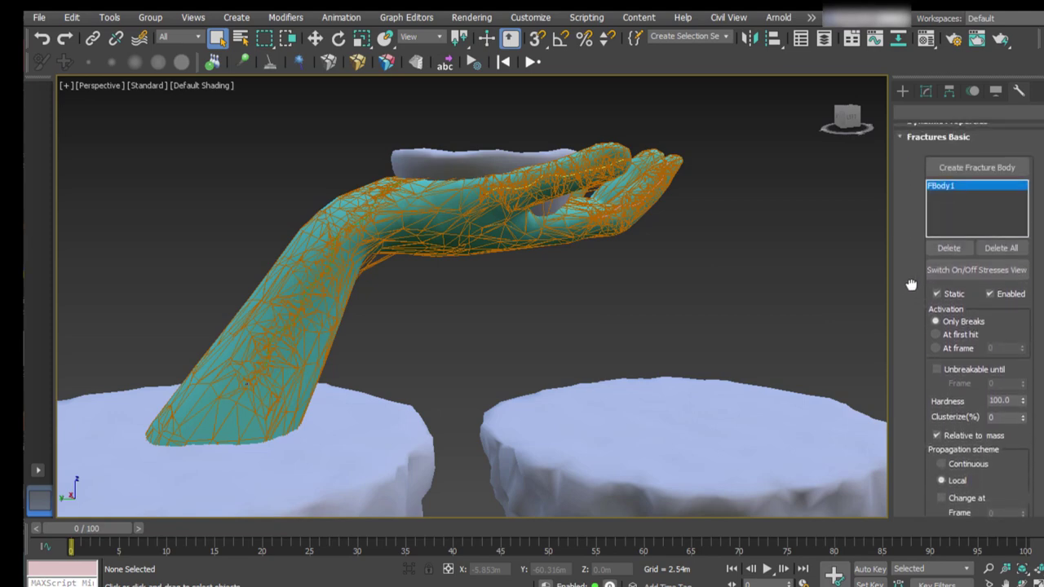
pyautogui.click(472, 65)
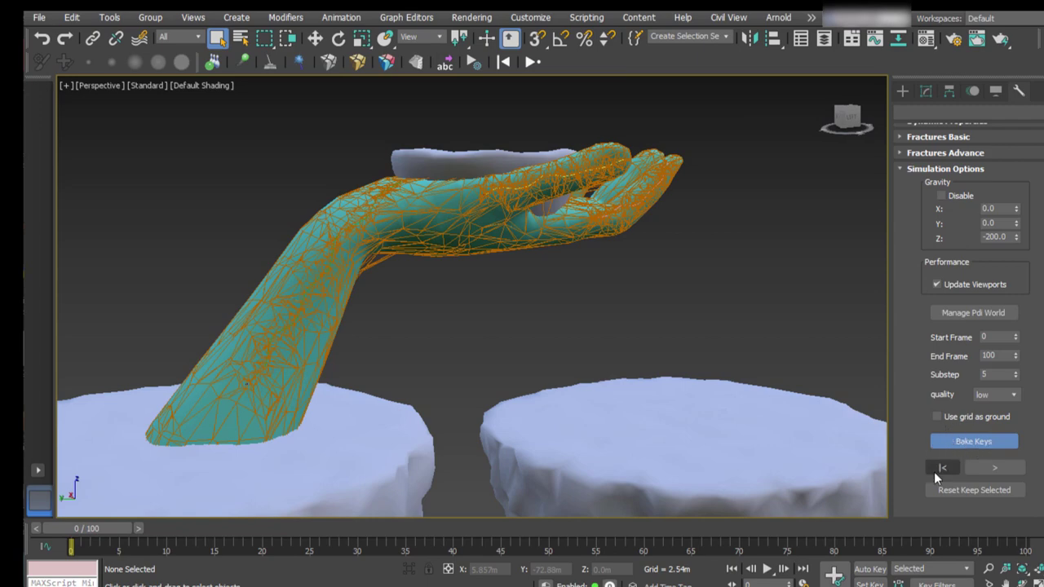
pyautogui.click(979, 467)
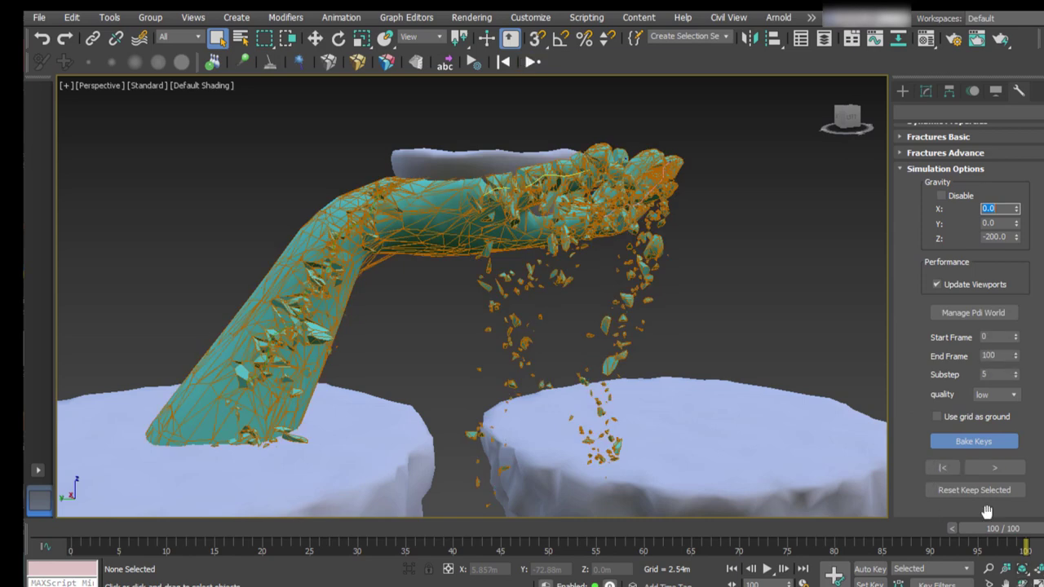
pyautogui.click(987, 491)
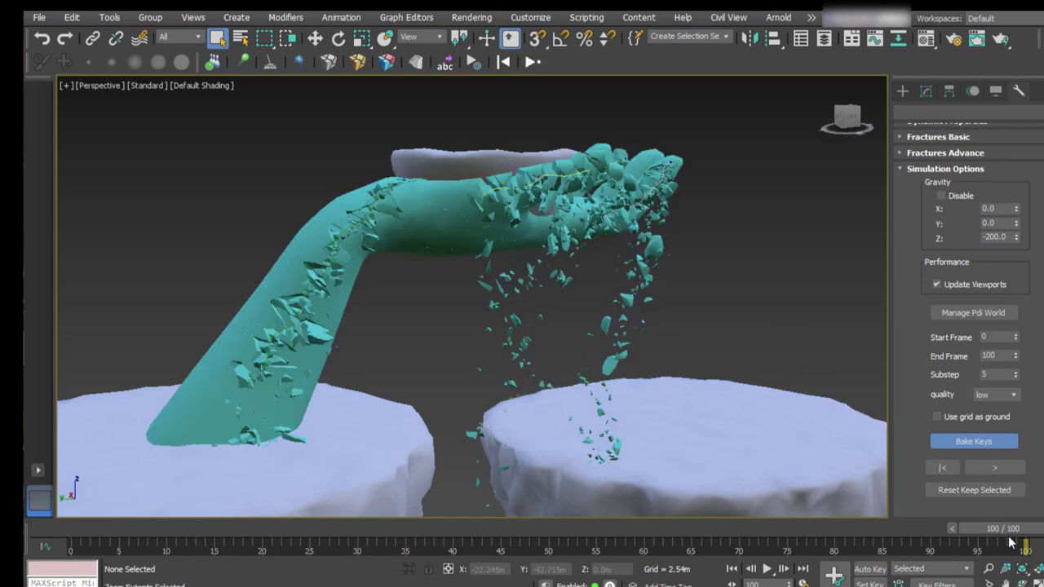
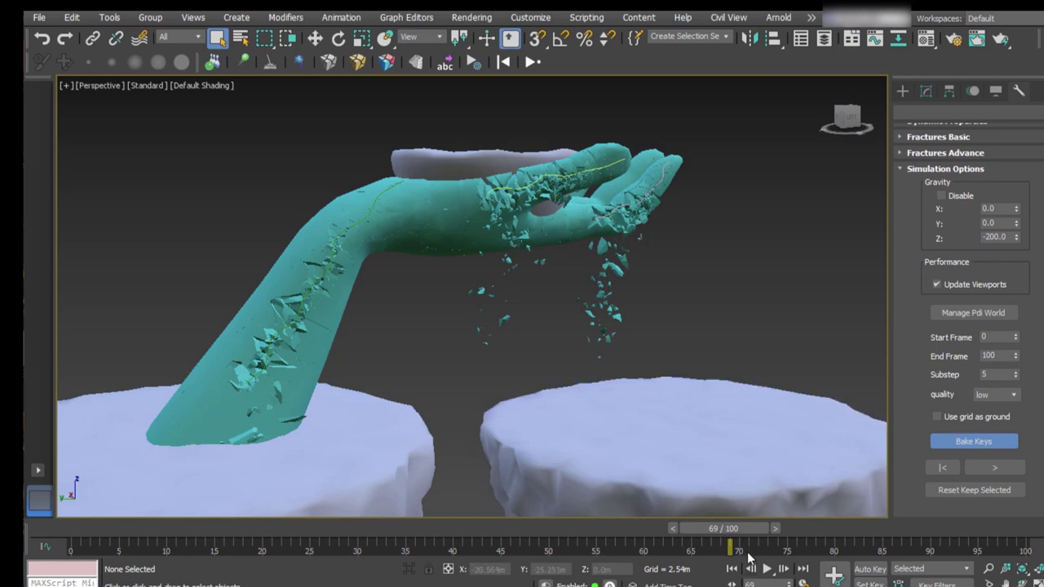
# Step: Reset the fracture simulation to frame 0 and turn on Bounded for Cracker001
pyautogui.moveTo(735, 527); pyautogui.dragTo(756, 518)
pyautogui.click(953, 468)
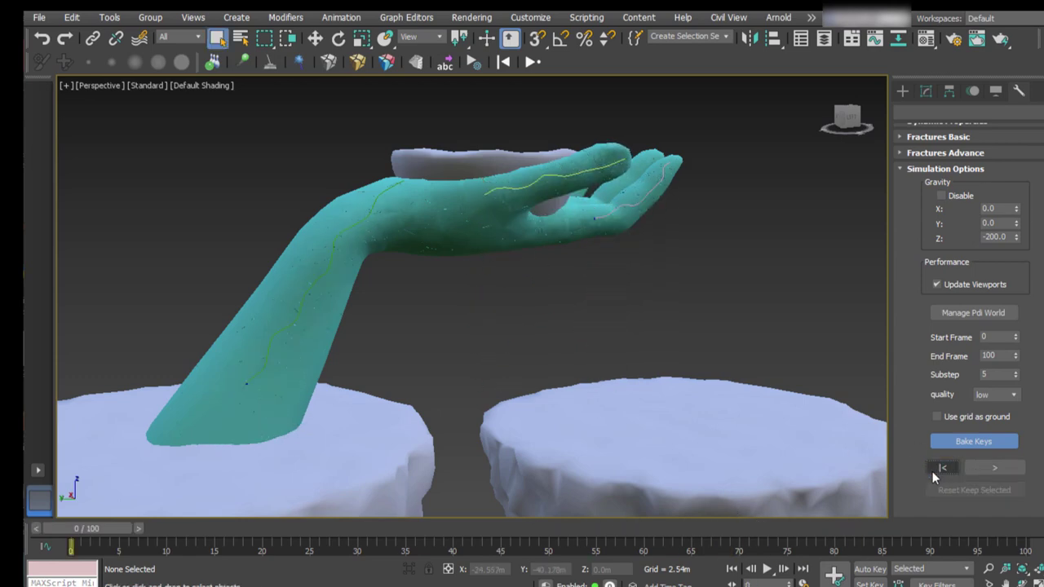
pyautogui.click(304, 61)
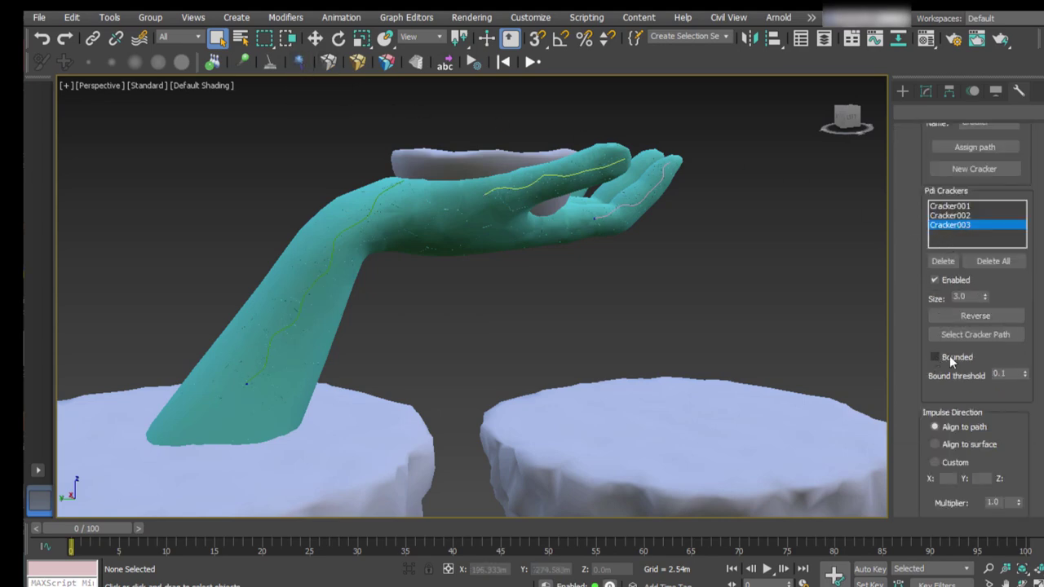
pyautogui.click(943, 217)
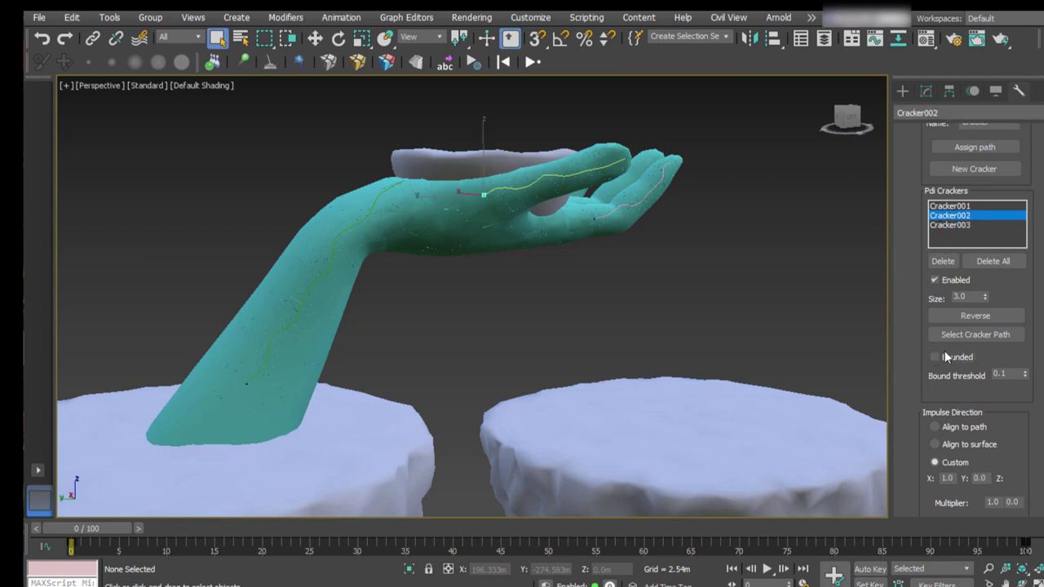
pyautogui.click(948, 206)
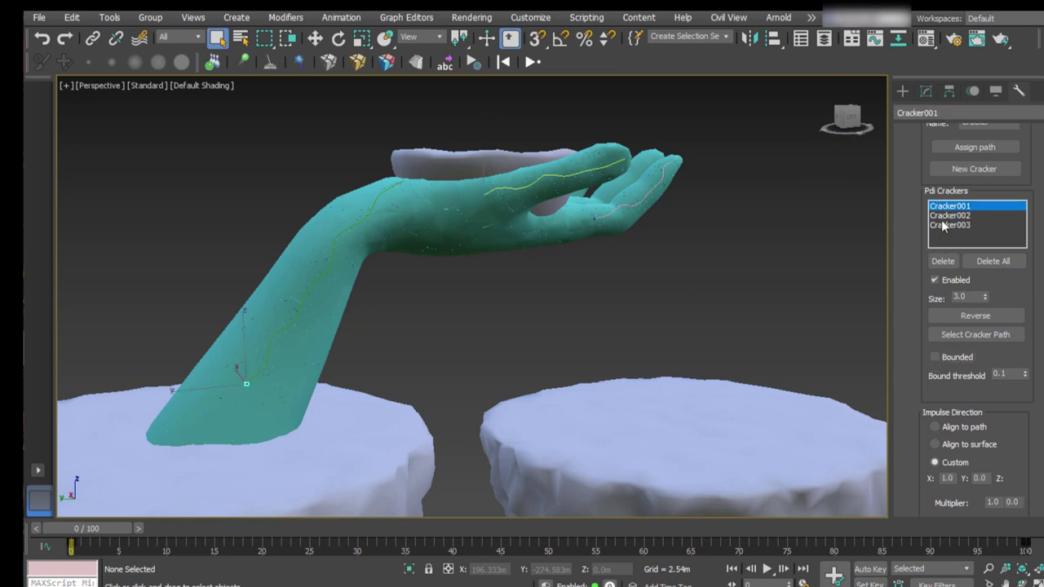
pyautogui.click(936, 358)
# Step: Rerun the simulation to frame 100, then raise its end frame to 142 and continue computing to that frame
pyautogui.click(529, 61)
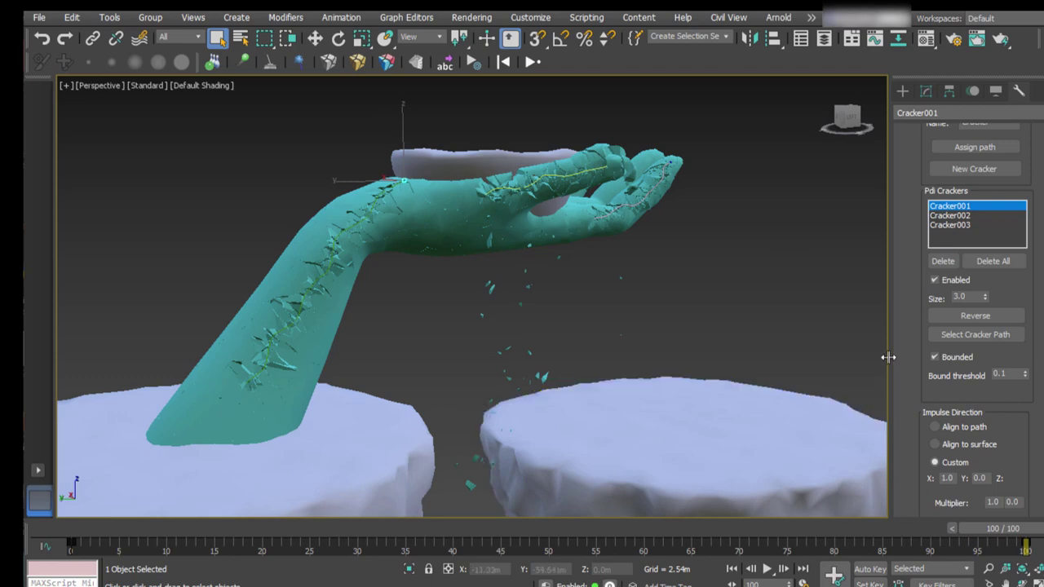
pyautogui.click(473, 62)
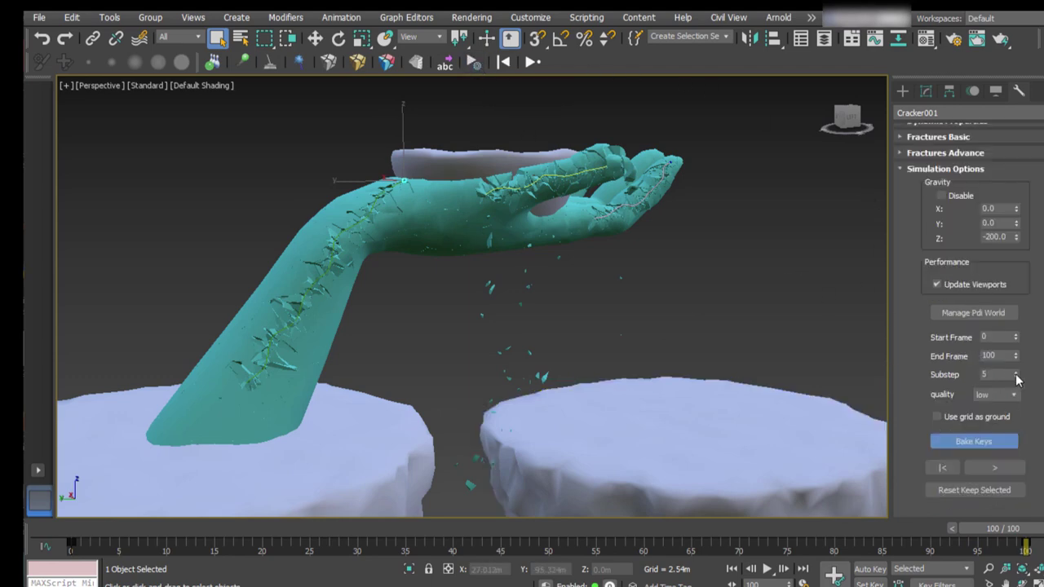
pyautogui.moveTo(1016, 357); pyautogui.dragTo(1017, 322)
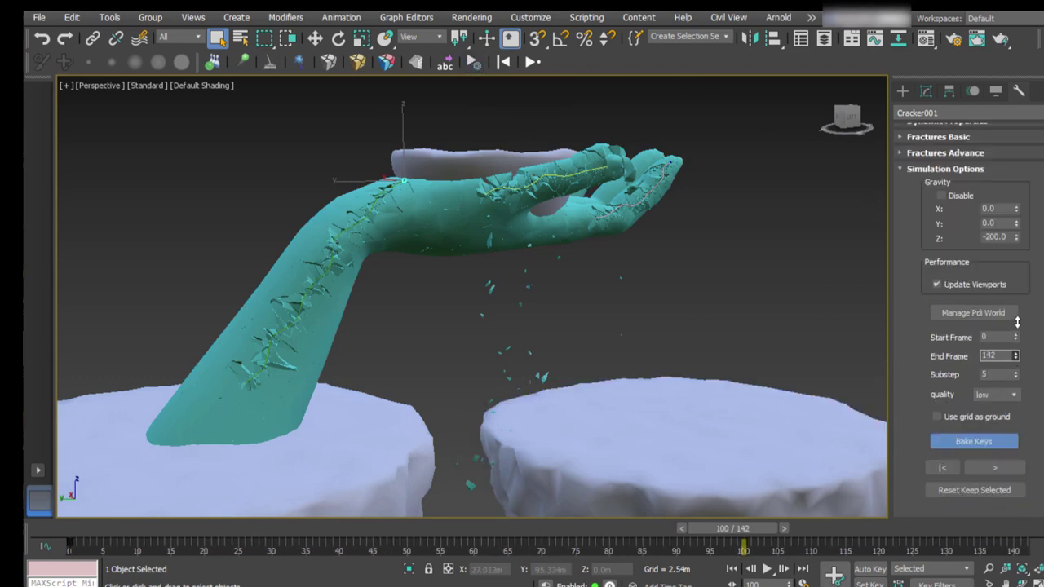
pyautogui.click(992, 468)
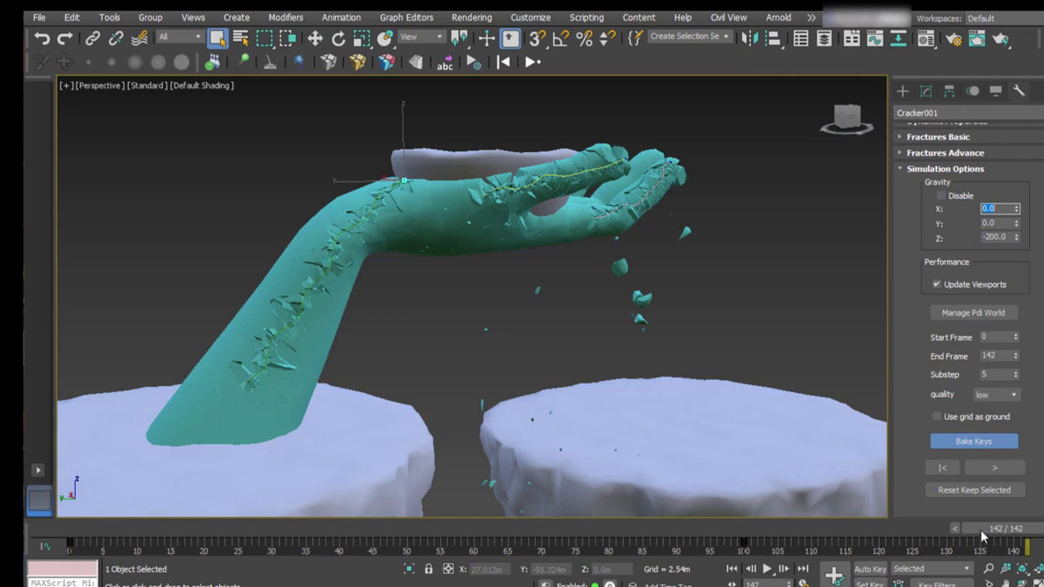
# Step: Play back and scrub through the baked 142-frame simulation to examine how the shards break off and fall along the cracker paths
pyautogui.click(732, 569)
pyautogui.click(768, 569)
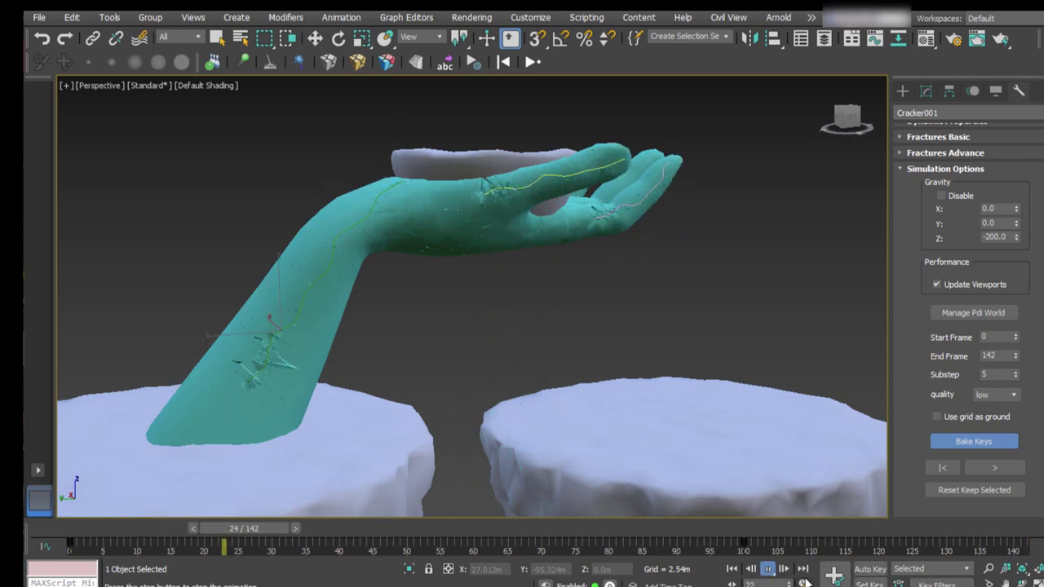
pyautogui.click(768, 570)
pyautogui.moveTo(785, 525); pyautogui.dragTo(538, 481)
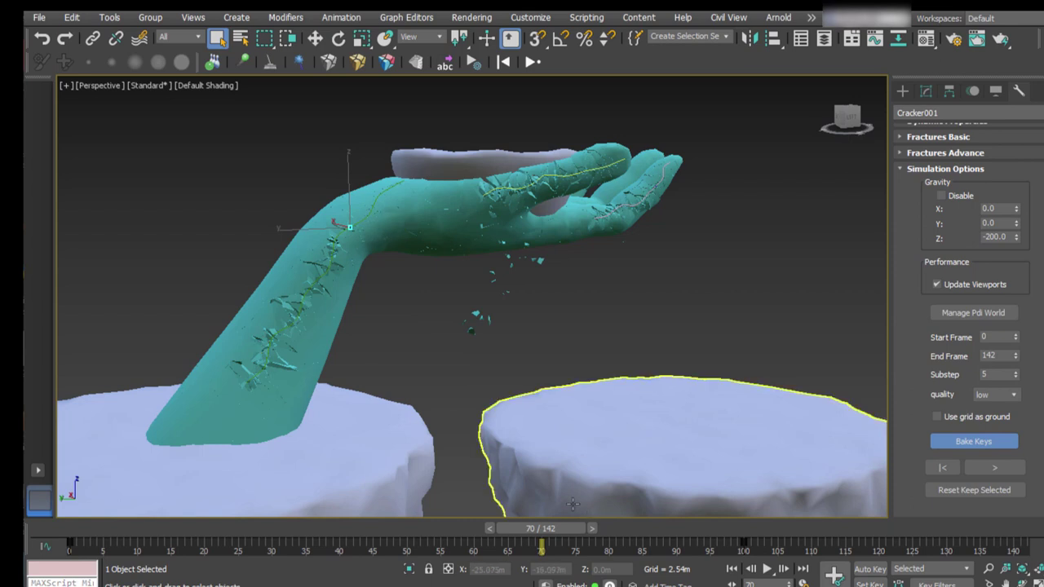
pyautogui.moveTo(557, 524); pyautogui.dragTo(778, 522)
pyautogui.press('q')
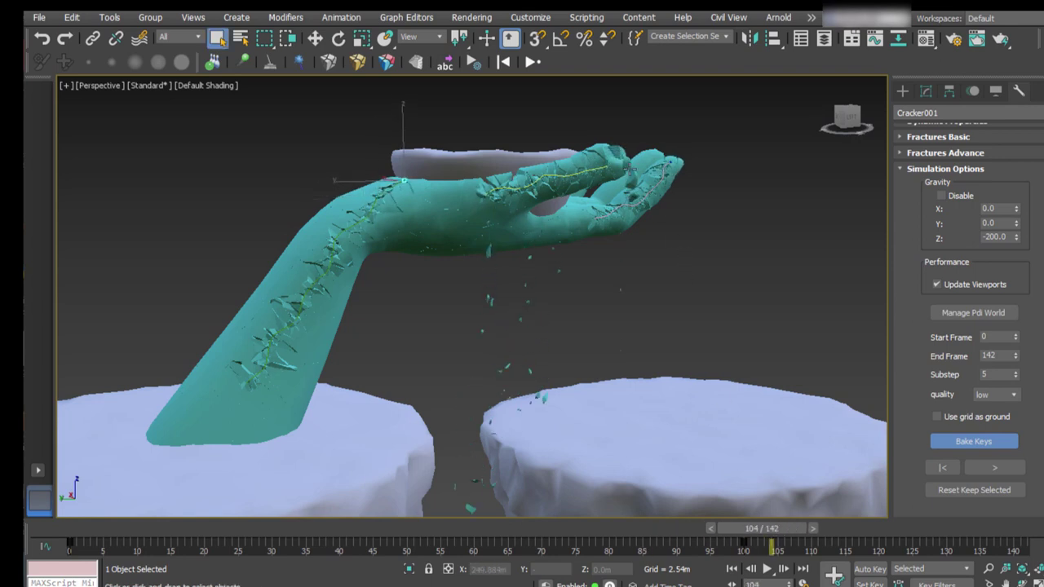
pyautogui.moveTo(755, 526); pyautogui.dragTo(980, 515)
pyautogui.press('q')
pyautogui.click(666, 401)
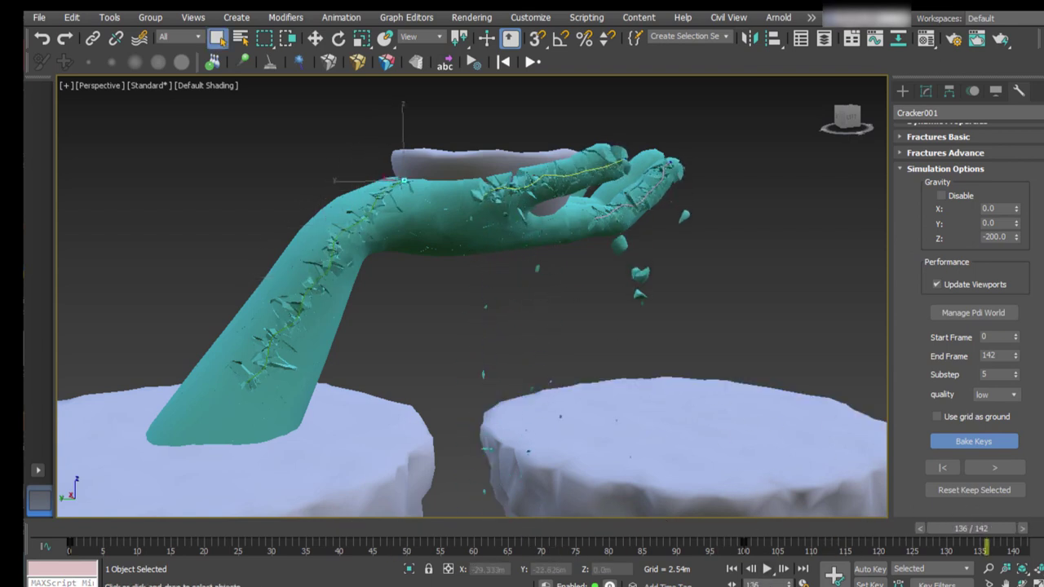
pyautogui.moveTo(942, 525); pyautogui.dragTo(764, 512)
pyautogui.press('q')
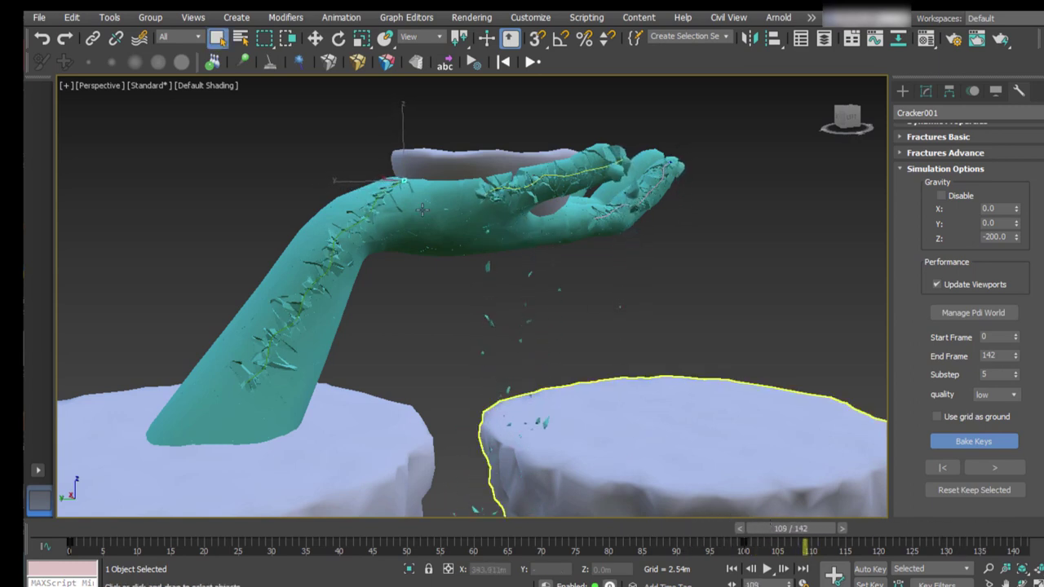
pyautogui.moveTo(800, 530)
pyautogui.mouseDown()
pyautogui.moveTo(674, 530)
pyautogui.moveTo(794, 520)
pyautogui.mouseUp()
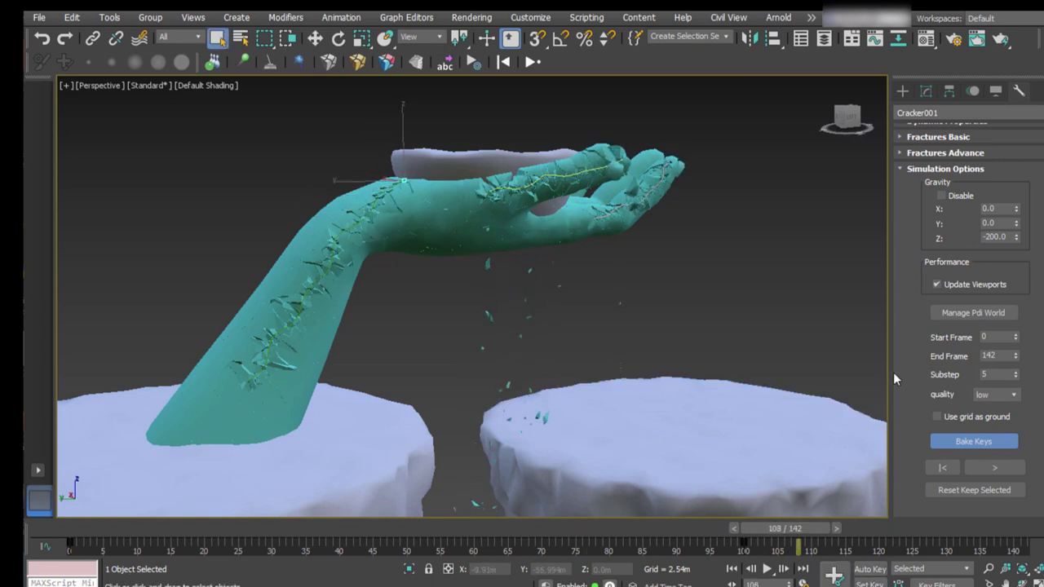
# Step: Reset the simulation and set the activation of fracture body FBody1 to At frame 100
pyautogui.click(504, 64)
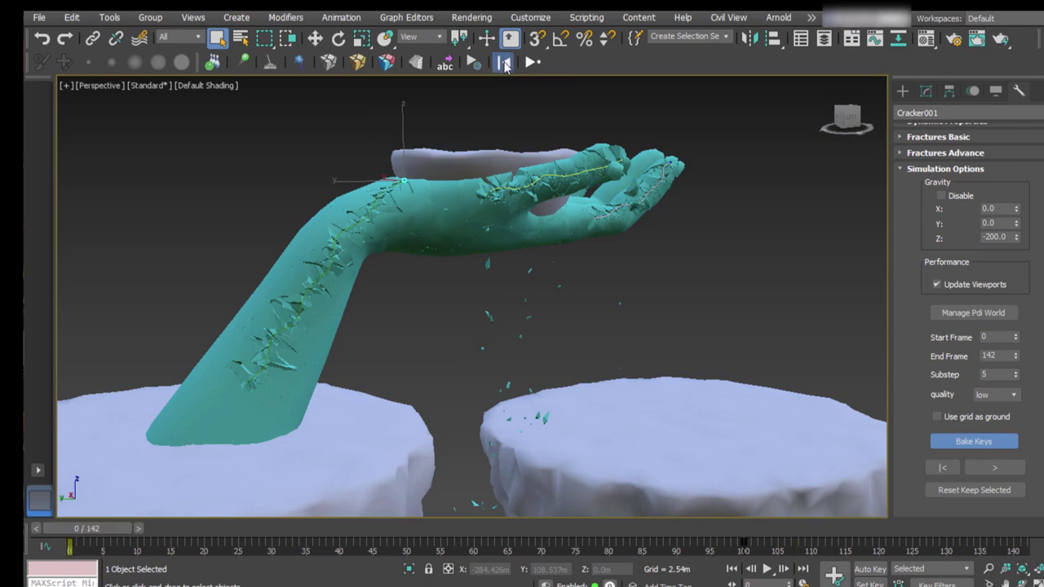
pyautogui.click(357, 63)
pyautogui.click(944, 187)
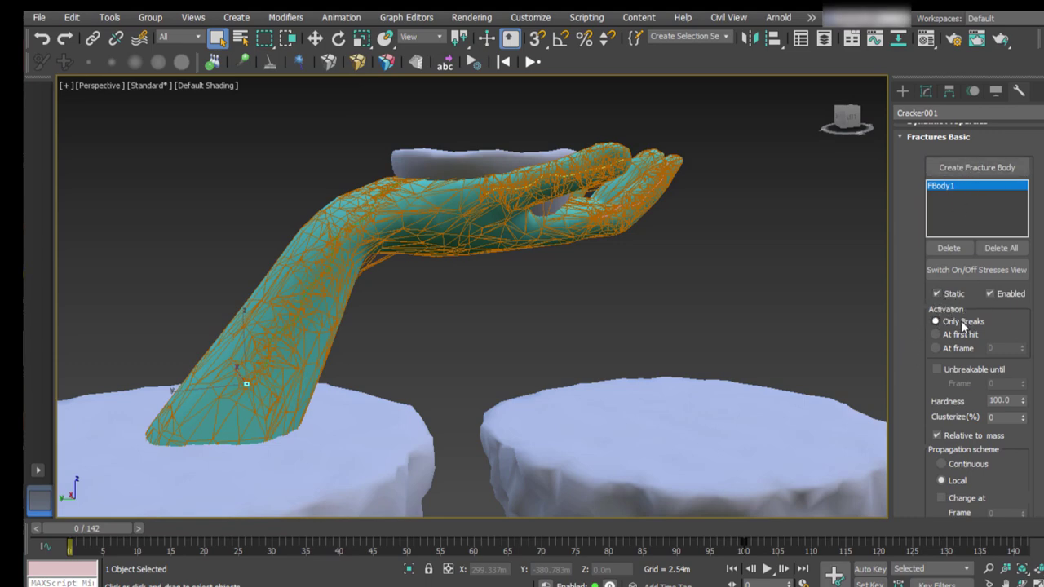
pyautogui.click(935, 349)
# Step: Set the static PDI body of the base rock held in the hand to activate at frame 100
pyautogui.click(464, 160)
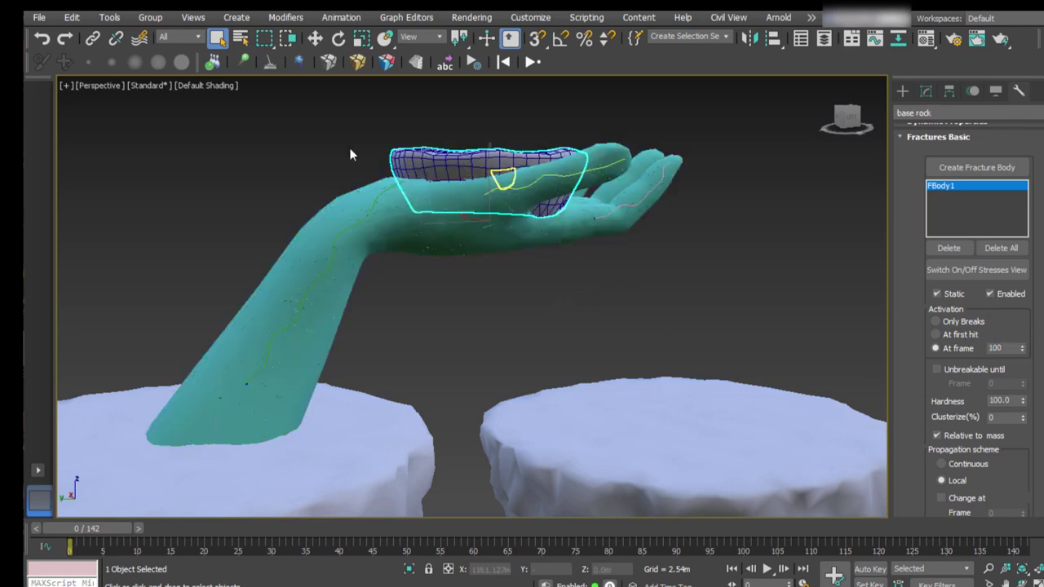
pyautogui.click(266, 65)
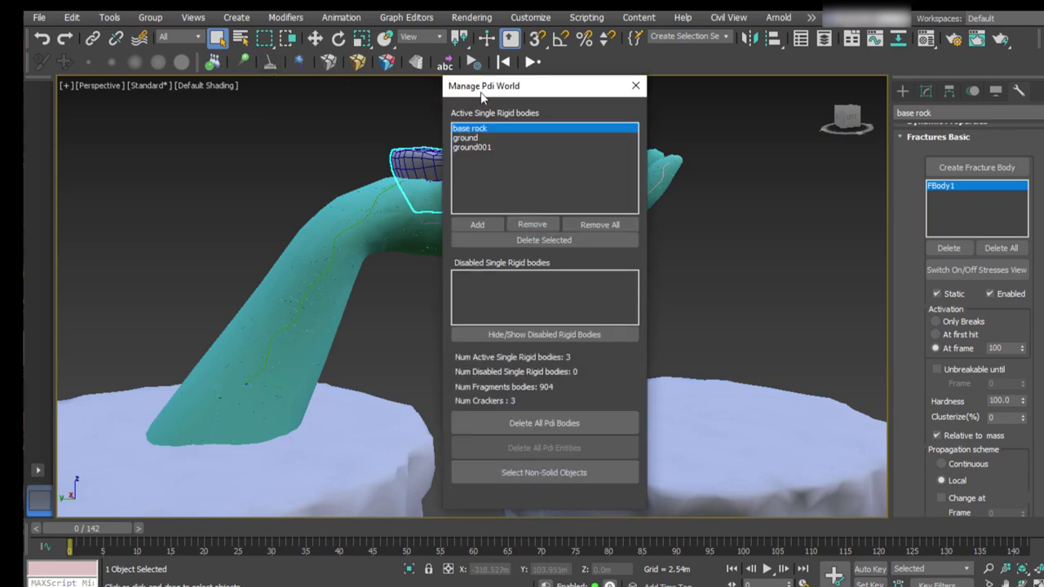
pyautogui.click(636, 85)
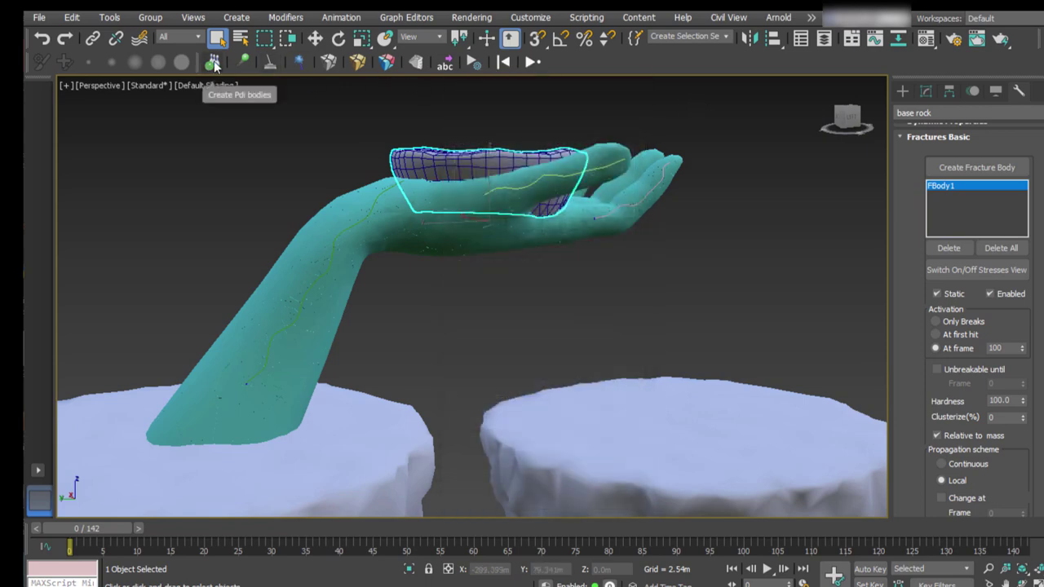
pyautogui.click(214, 63)
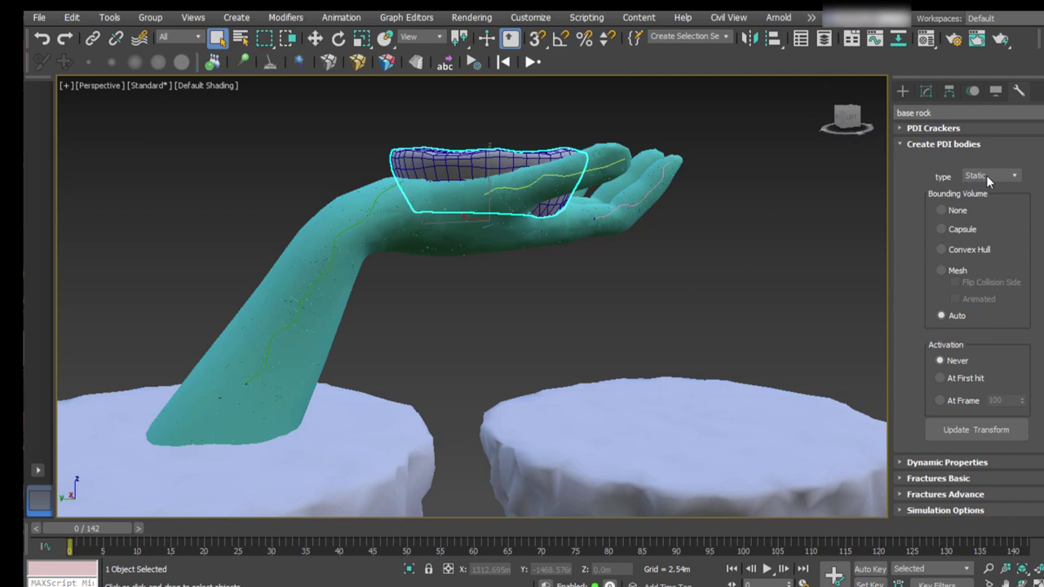
pyautogui.click(940, 400)
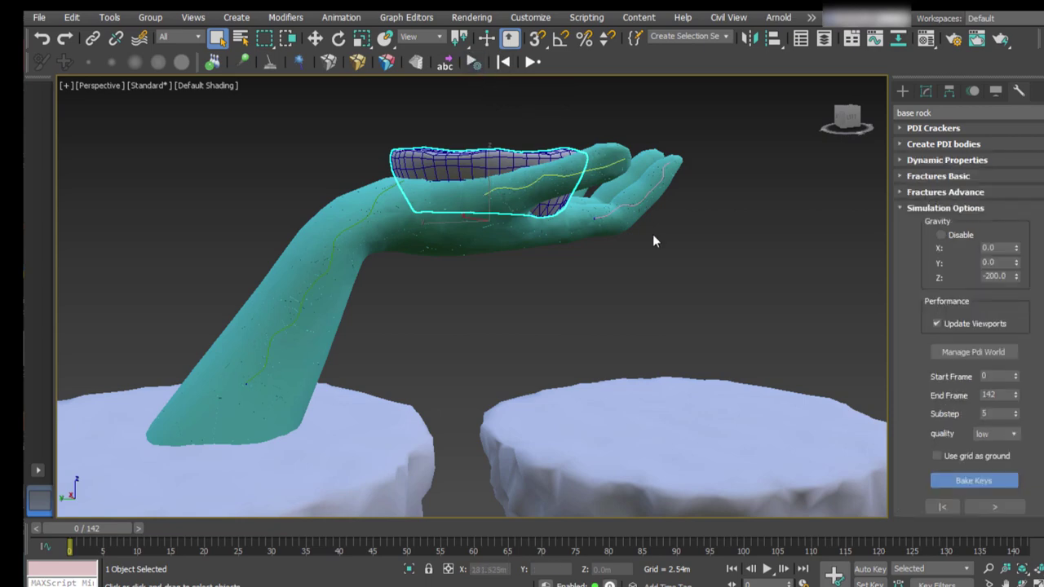
pyautogui.click(684, 274)
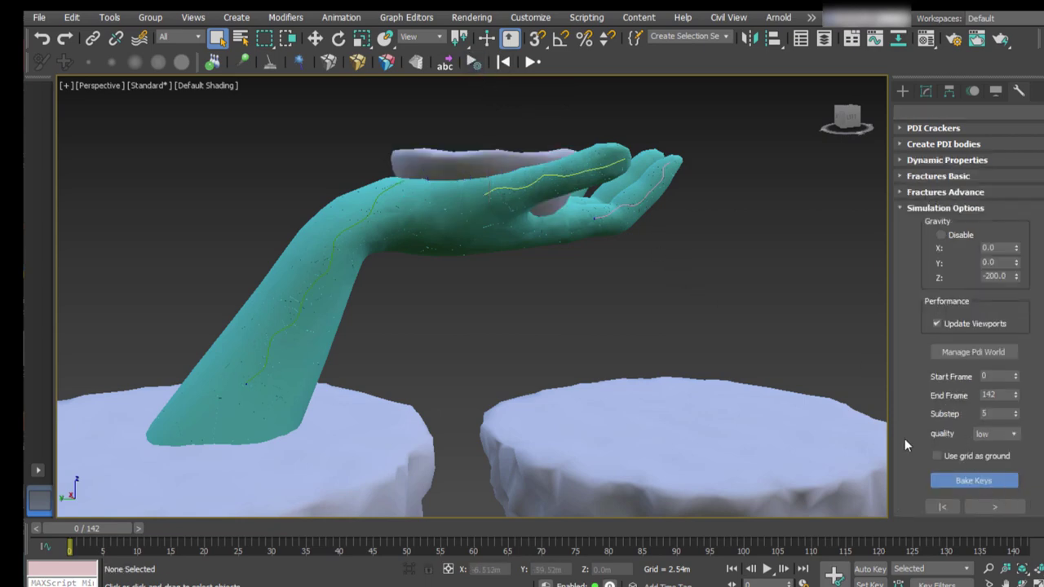
# Step: Reset and run the simulation to frame 142, then extend the end frame to 227 and continue computing
pyautogui.scroll(-2, 920, 436)
pyautogui.moveTo(423, 530); pyautogui.dragTo(586, 519)
pyautogui.moveTo(743, 529)
pyautogui.mouseDown()
pyautogui.moveTo(768, 529)
pyautogui.moveTo(743, 529)
pyautogui.mouseUp()
pyautogui.press('q')
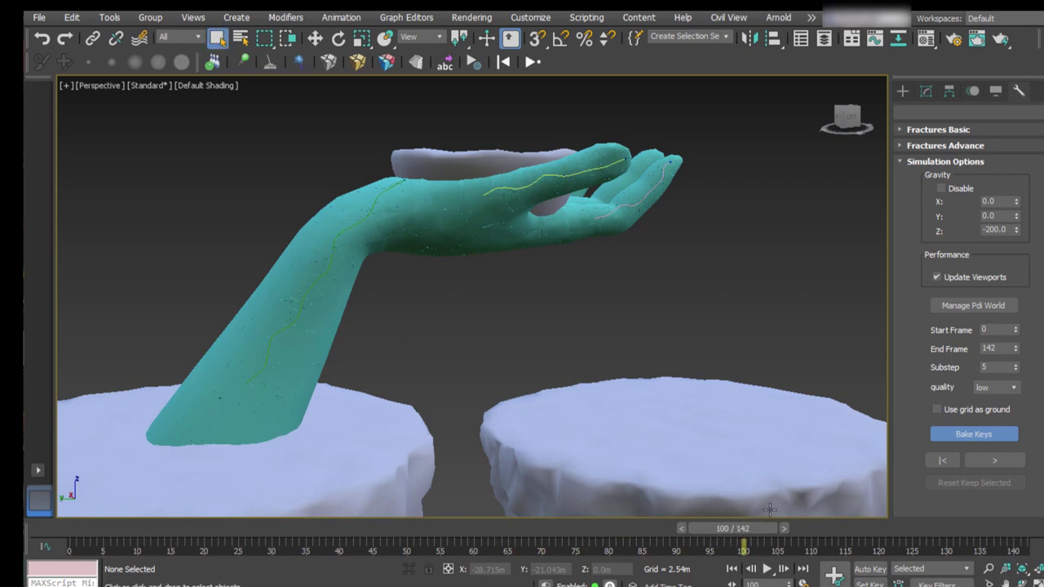
pyautogui.click(943, 461)
pyautogui.click(985, 458)
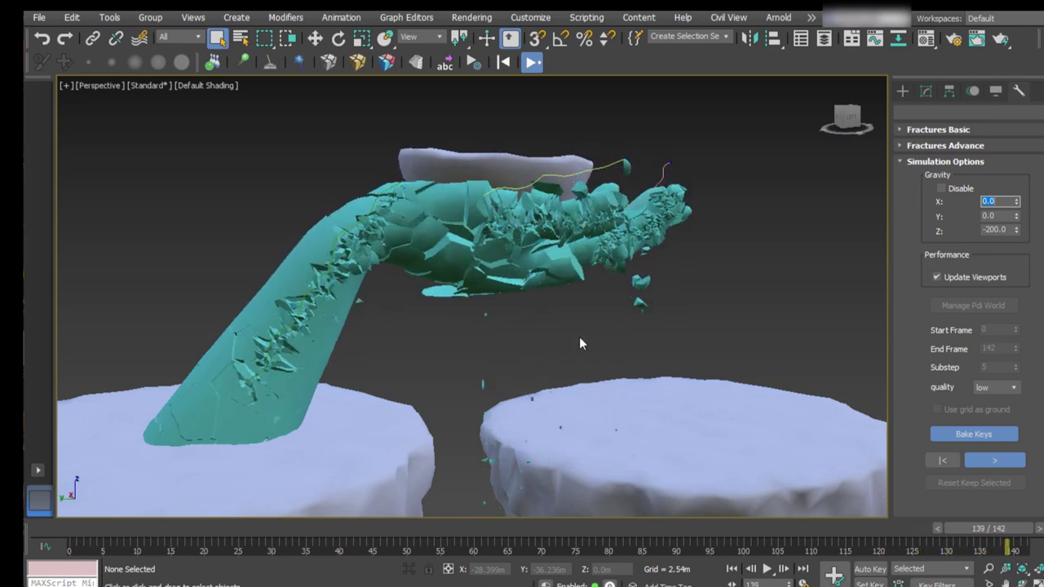
pyautogui.moveTo(1018, 351); pyautogui.dragTo(1021, 303)
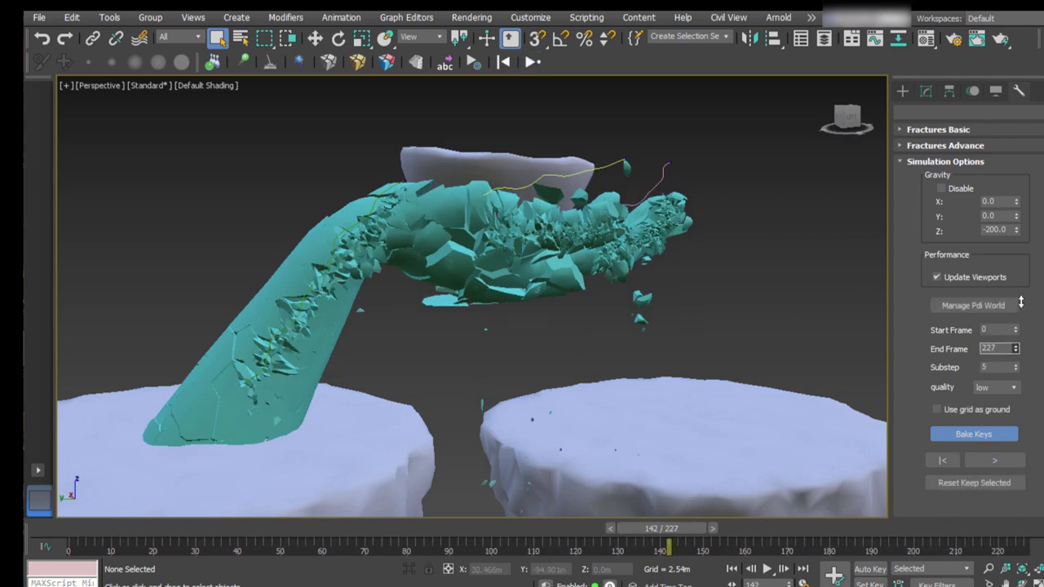
pyautogui.click(994, 465)
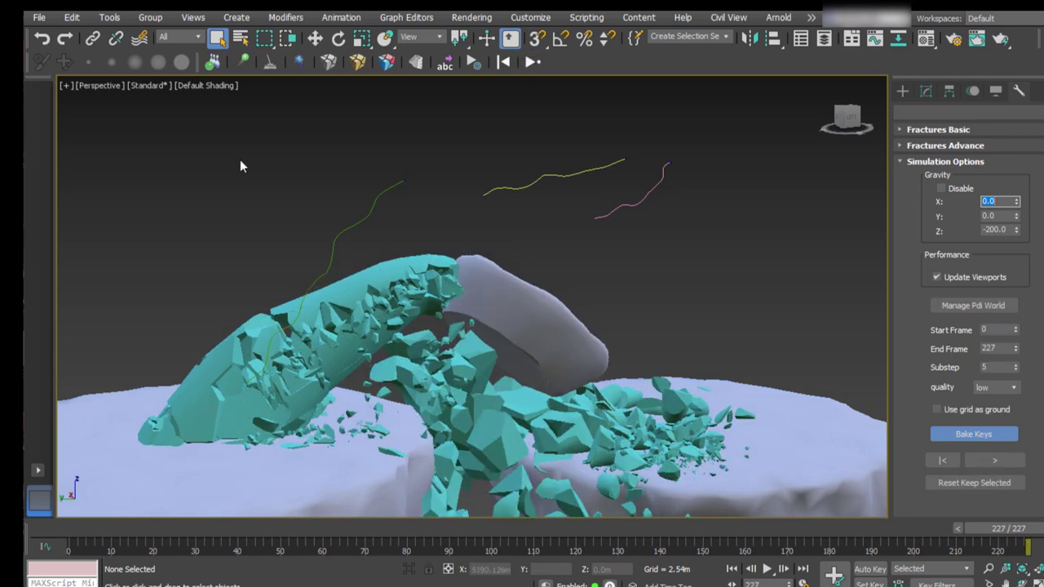
# Step: Hide all shapes in the scene and play back the baked collapse, scrubbing to frame 174
pyautogui.click(1000, 92)
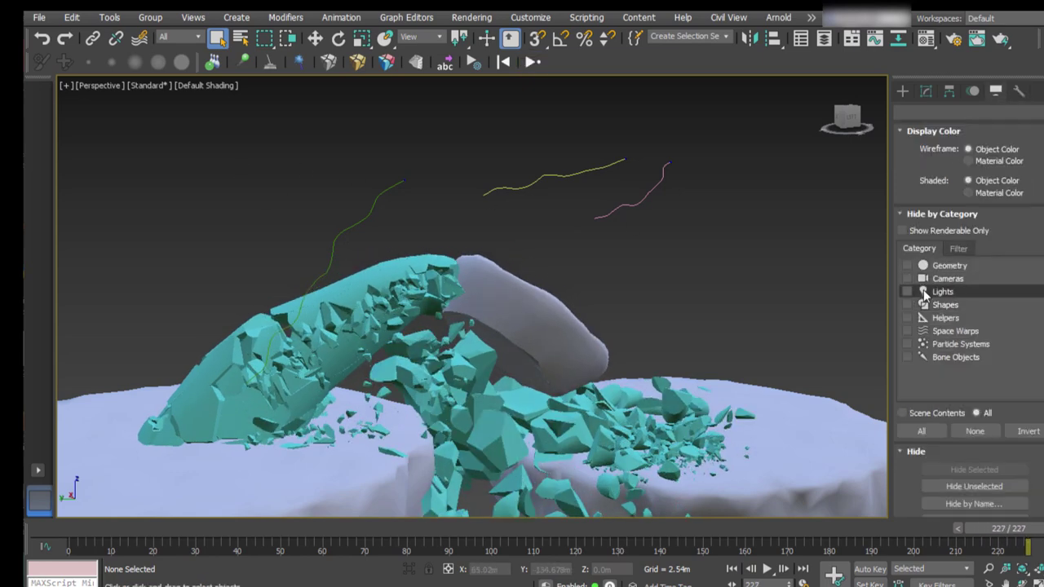
pyautogui.click(909, 305)
pyautogui.moveTo(987, 529); pyautogui.dragTo(126, 507)
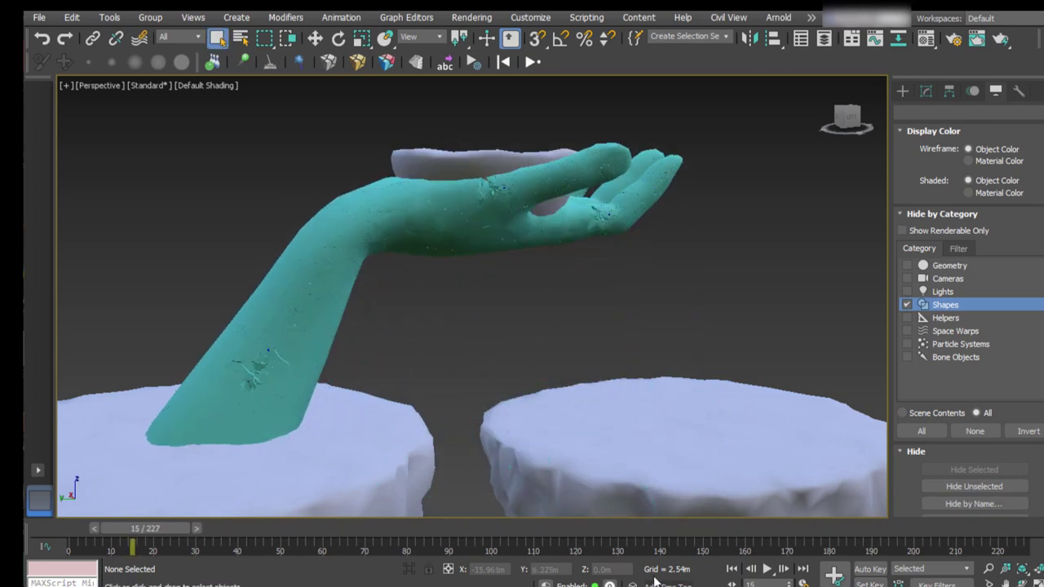
pyautogui.click(765, 571)
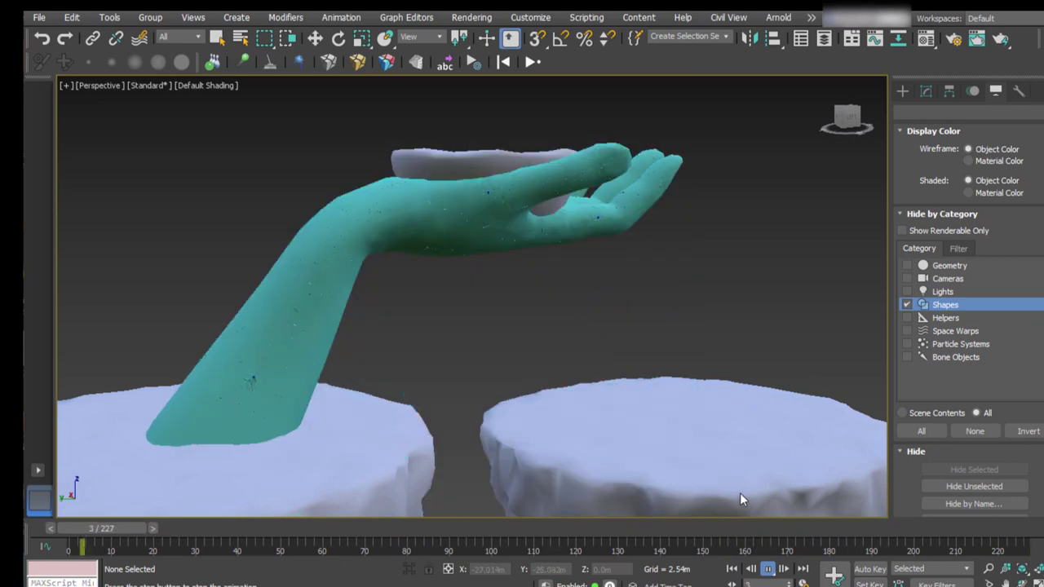
pyautogui.click(768, 568)
pyautogui.moveTo(782, 532); pyautogui.dragTo(805, 530)
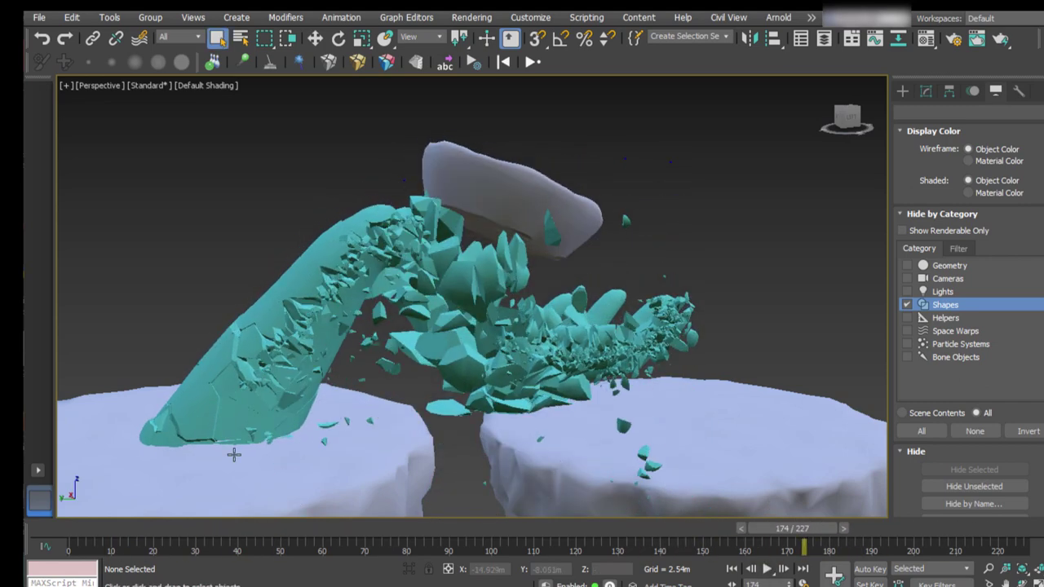
# Step: Select fragments at the base of the arm to inspect them and scrub the baked collapse back to frame 142
pyautogui.click(168, 414)
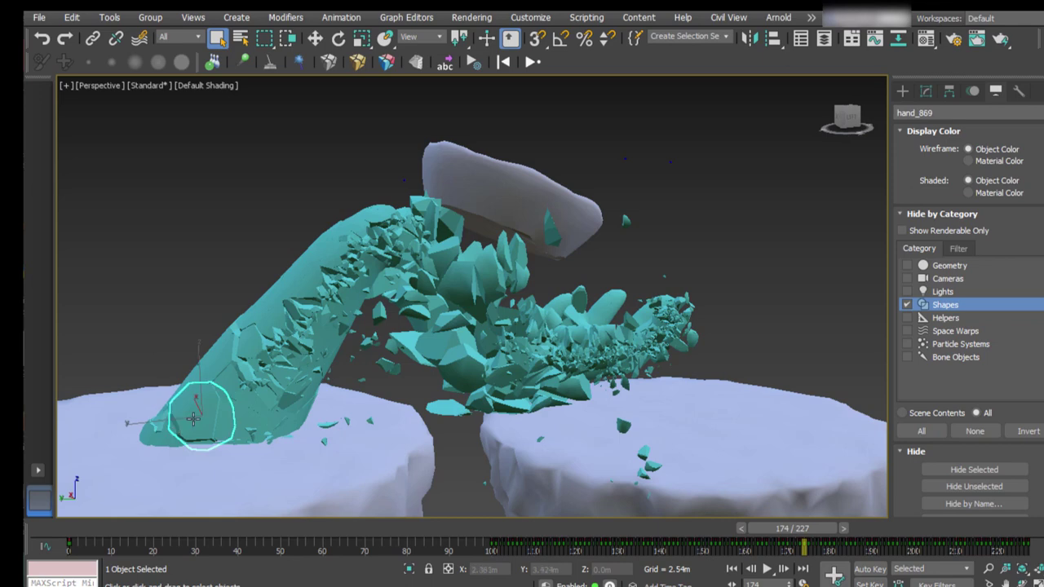
pyautogui.moveTo(808, 534)
pyautogui.mouseDown()
pyautogui.moveTo(612, 523)
pyautogui.moveTo(843, 527)
pyautogui.moveTo(665, 528)
pyautogui.moveTo(795, 530)
pyautogui.mouseUp()
pyautogui.press('q')
pyautogui.click(147, 435)
pyautogui.moveTo(731, 536); pyautogui.dragTo(640, 553)
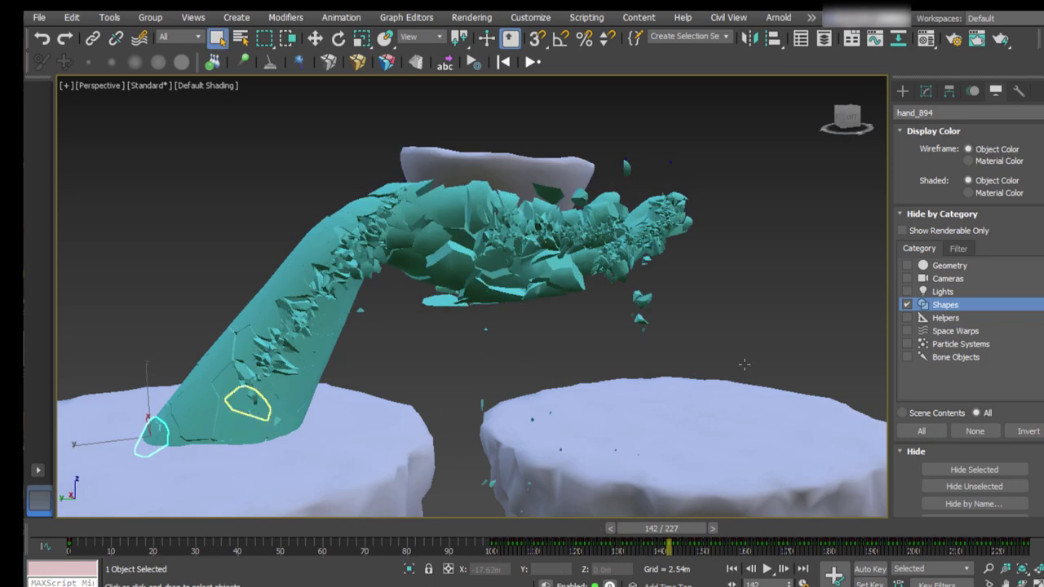
# Step: Reset the simulation and set the group of fragments at the base of the arm to static in the advanced fracture settings
pyautogui.click(501, 63)
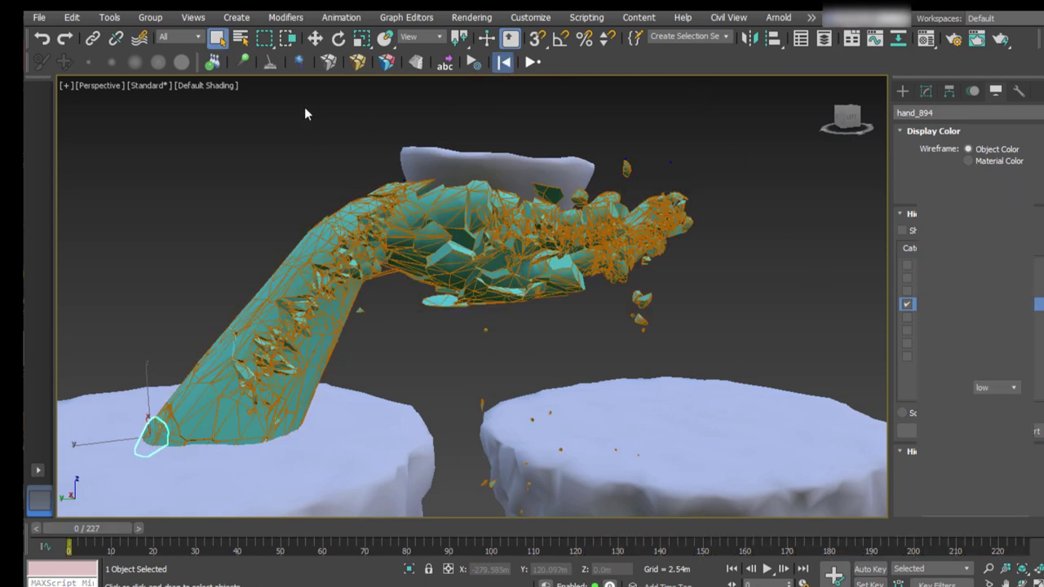
pyautogui.click(386, 64)
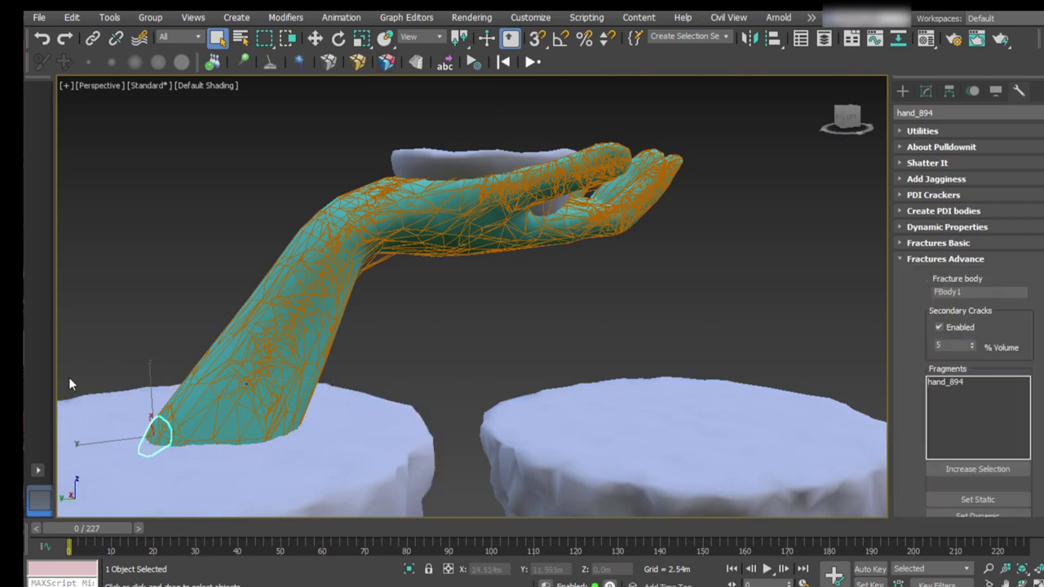
pyautogui.moveTo(483, 525); pyautogui.dragTo(483, 526)
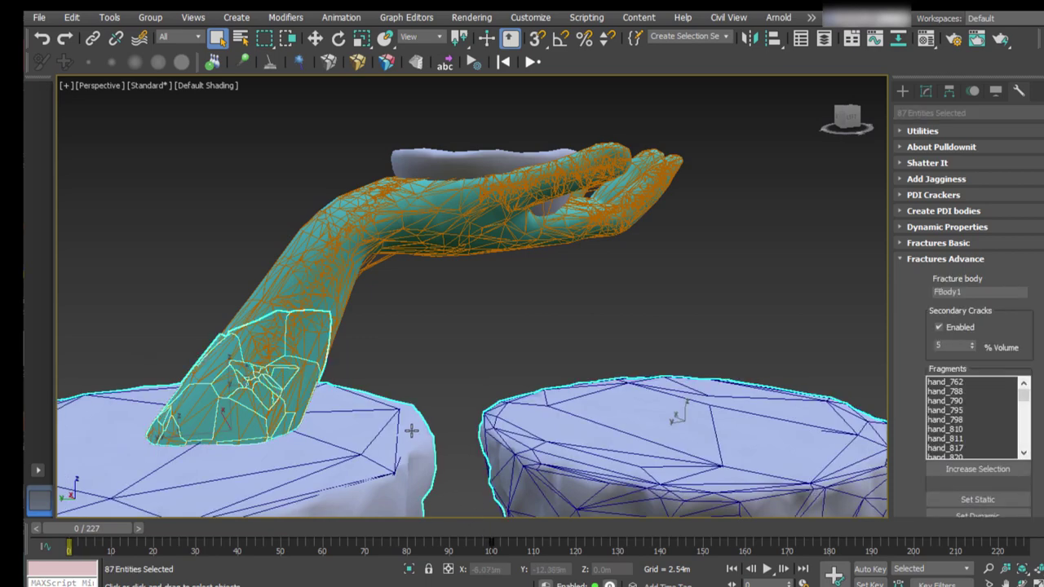
pyautogui.click(978, 499)
pyautogui.click(439, 340)
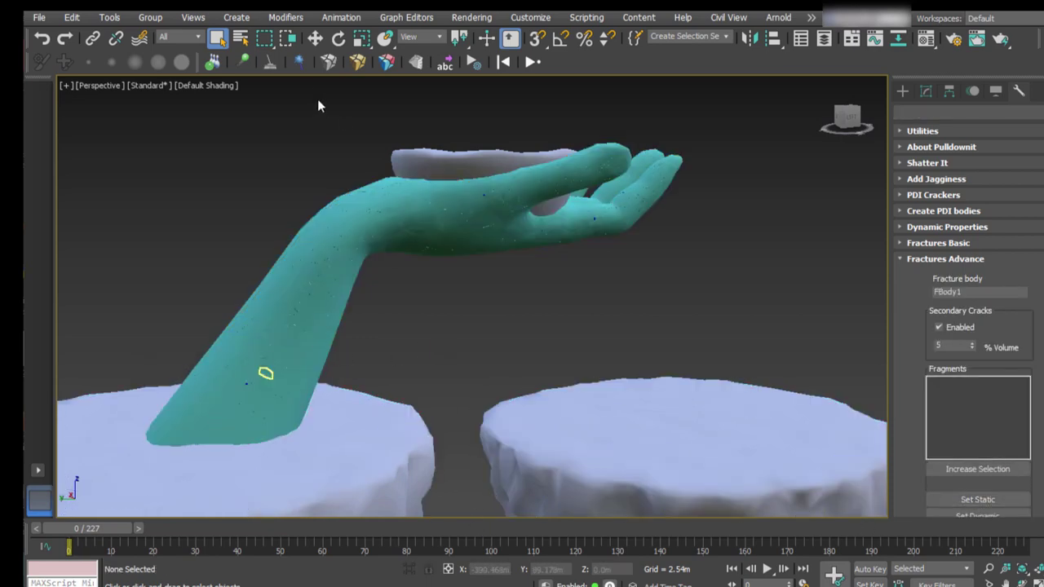
# Step: Show the basic settings of fracture body FBody1, compute the simulation to frame 227, and scrub to frame 208
pyautogui.click(910, 243)
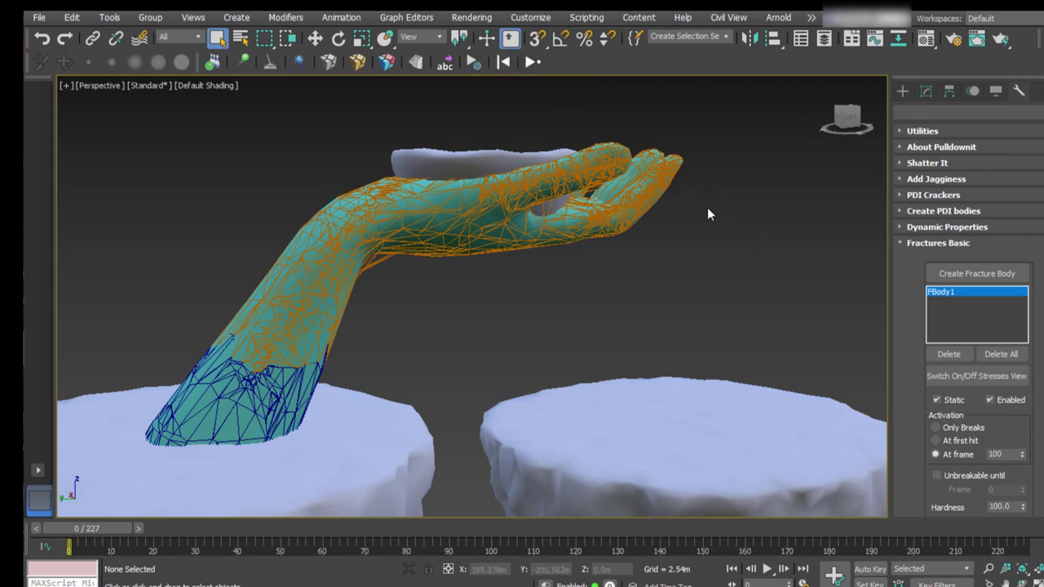
pyautogui.click(532, 61)
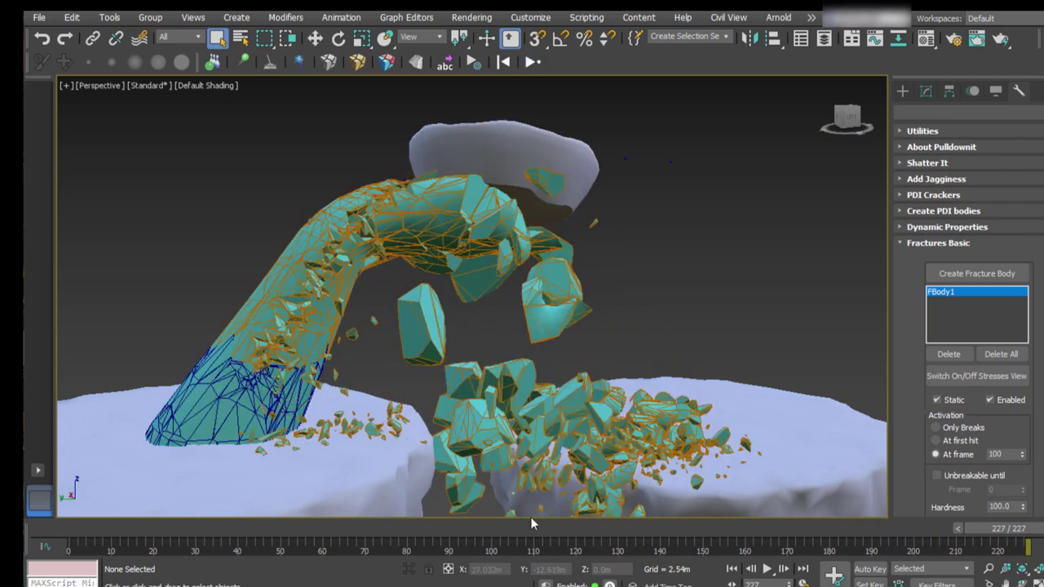
pyautogui.moveTo(642, 524); pyautogui.dragTo(935, 498)
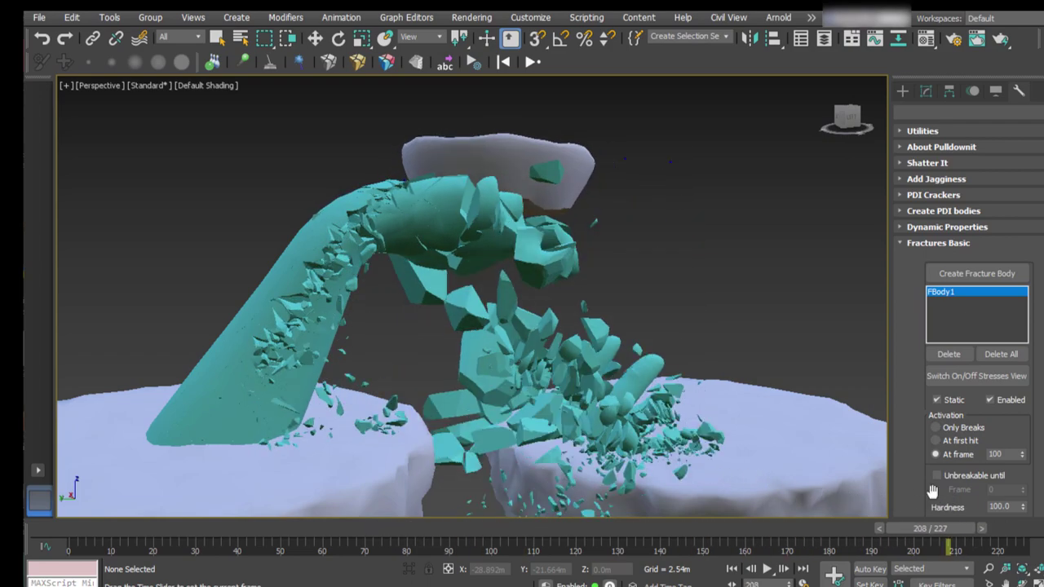
# Step: Select the large fragment breaking off beneath the wrist and scrub the collapse back to frame 64 from the opposite side
pyautogui.click(432, 295)
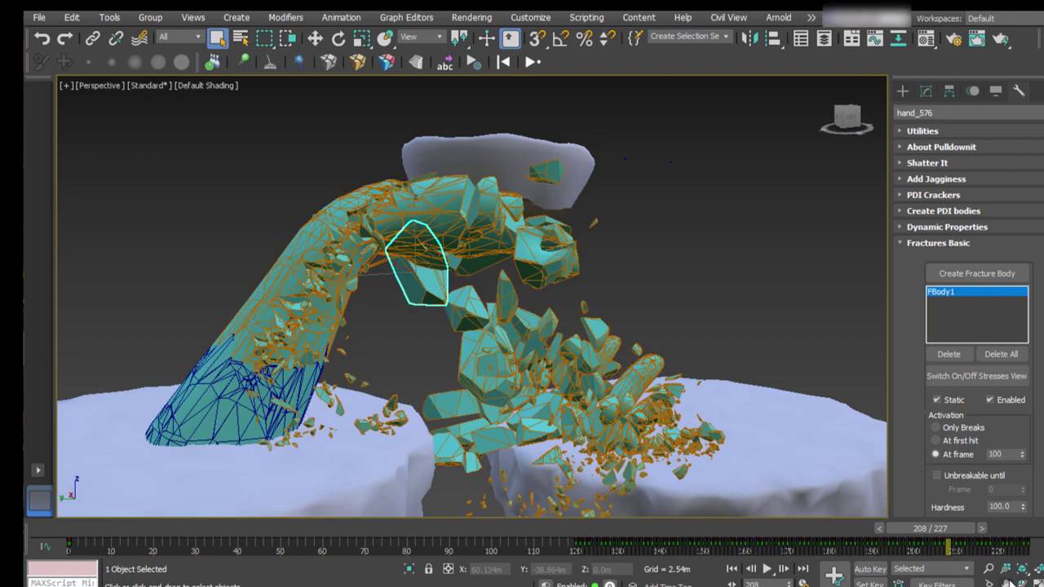
pyautogui.hotkey('ctrl', 'r')
pyautogui.moveTo(484, 301); pyautogui.dragTo(200, 302)
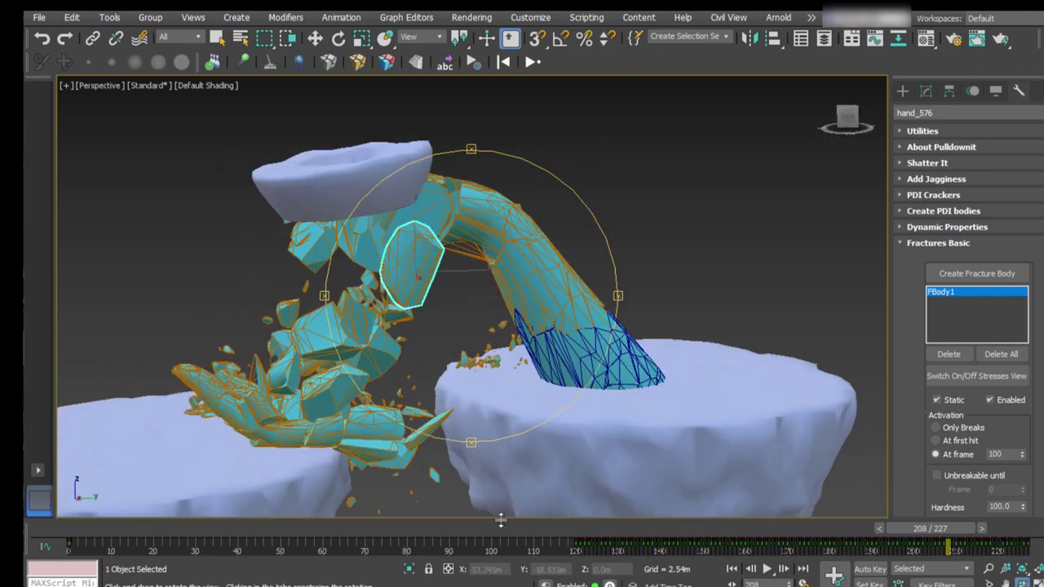
pyautogui.moveTo(558, 522); pyautogui.dragTo(431, 430)
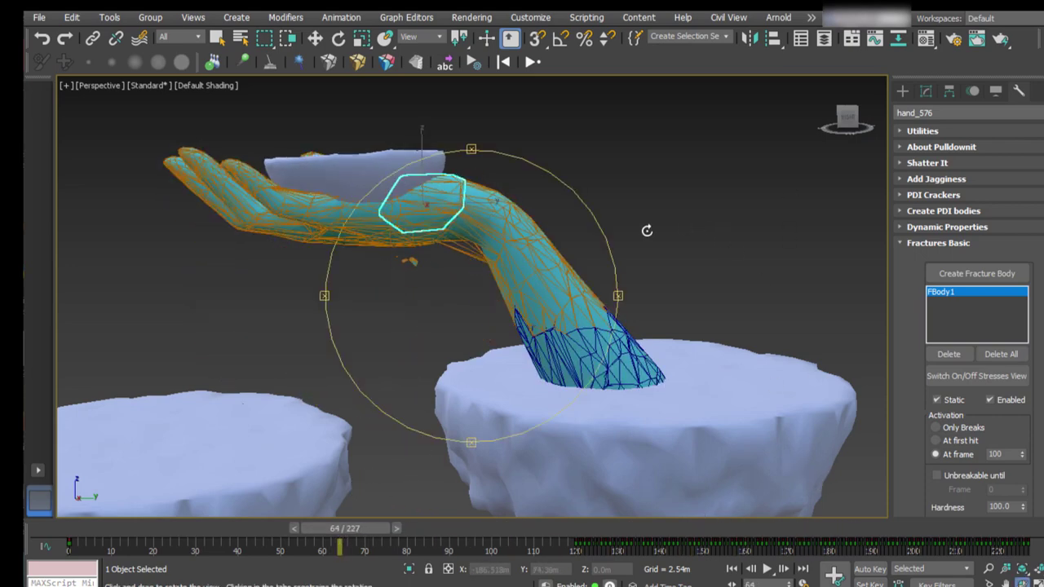
# Step: Reset the simulation, grow the selection from the wrist fragment to its neighbouring fragments, and set them all to static
pyautogui.click(504, 62)
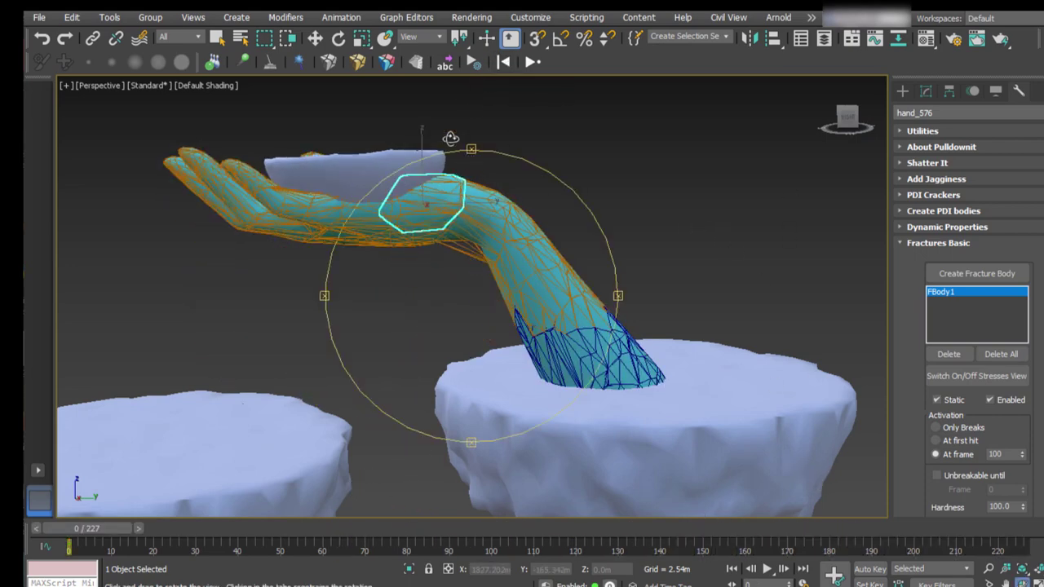
pyautogui.click(388, 63)
pyautogui.moveTo(439, 242); pyautogui.dragTo(426, 274)
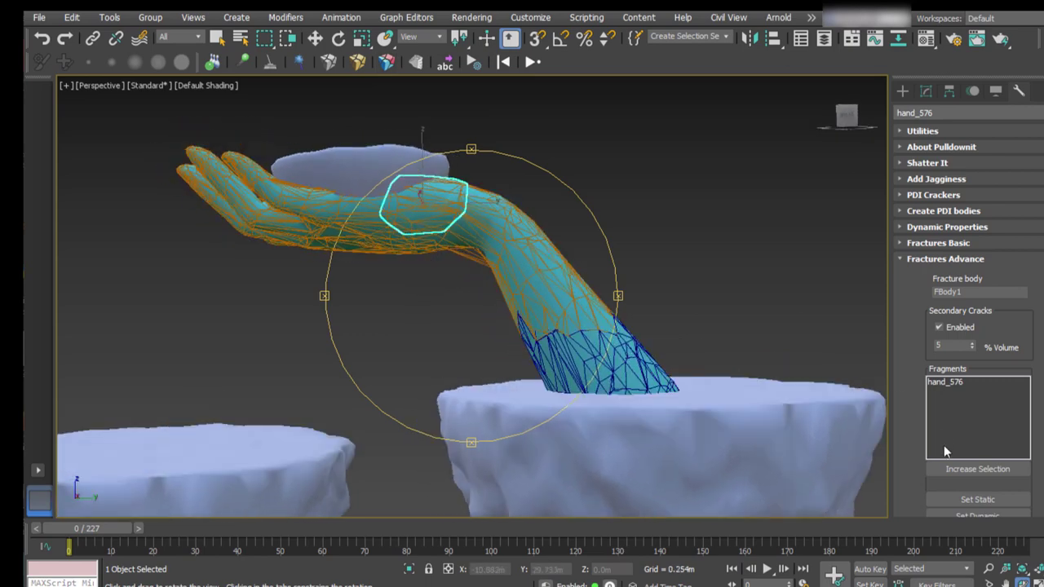
pyautogui.scroll(-5, 920, 414)
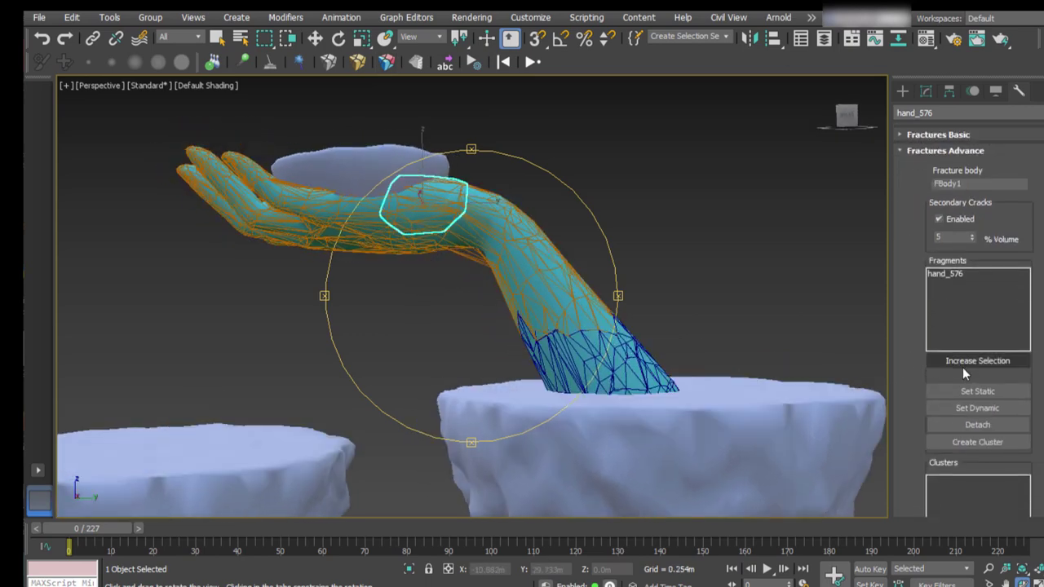
pyautogui.moveTo(519, 288); pyautogui.dragTo(526, 284)
pyautogui.click(964, 363)
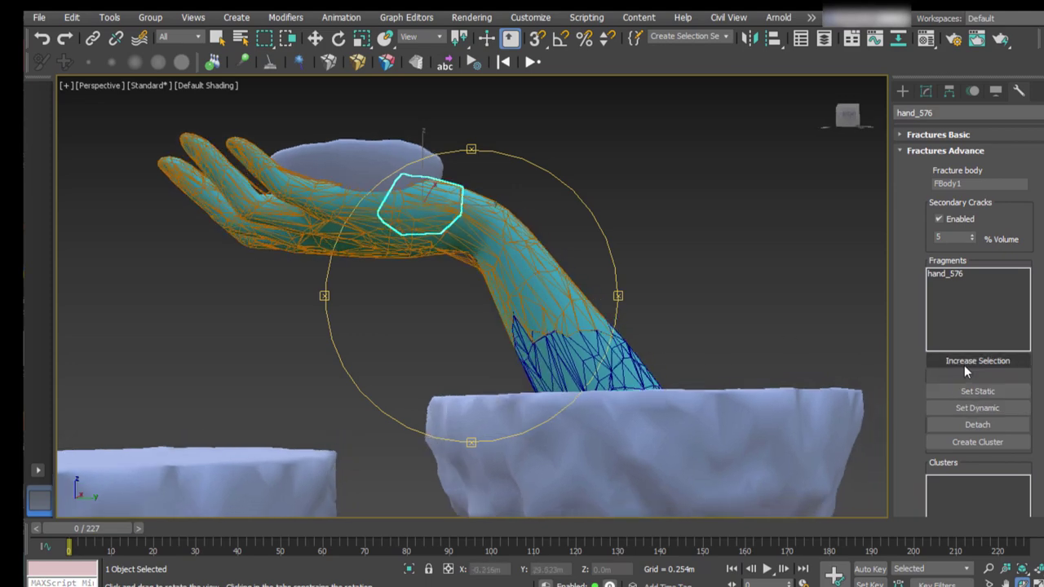
pyautogui.moveTo(422, 292)
pyautogui.mouseDown()
pyautogui.moveTo(490, 306)
pyautogui.moveTo(416, 269)
pyautogui.moveTo(481, 310)
pyautogui.moveTo(424, 292)
pyautogui.moveTo(438, 264)
pyautogui.moveTo(420, 306)
pyautogui.moveTo(436, 294)
pyautogui.mouseUp()
pyautogui.click(969, 389)
pyautogui.click(216, 38)
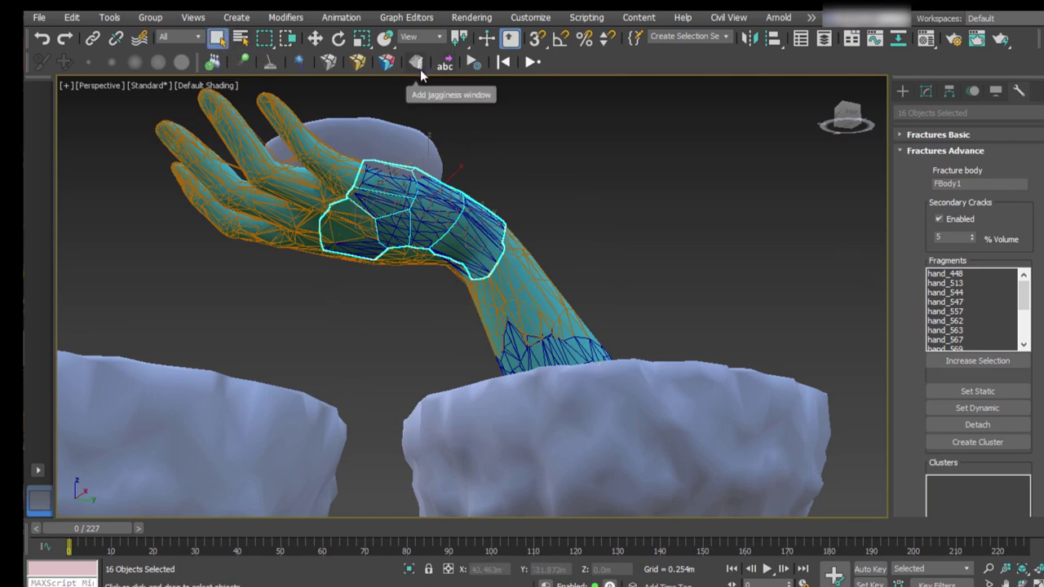
# Step: Deselect the wrist fragments and compute the simulation again to frame 227 from the original side view
pyautogui.click(1020, 581)
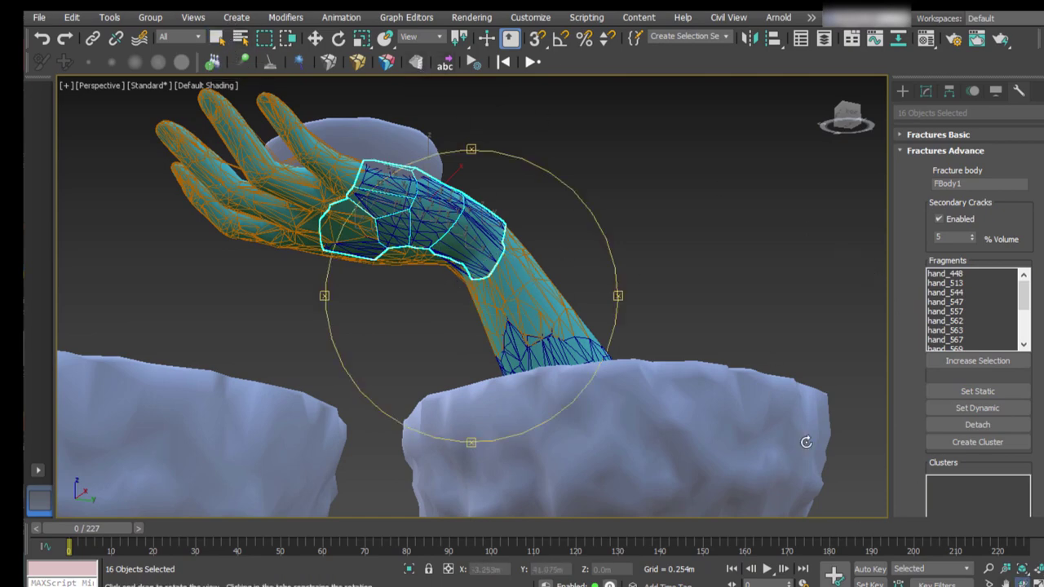
pyautogui.moveTo(391, 307); pyautogui.dragTo(656, 346)
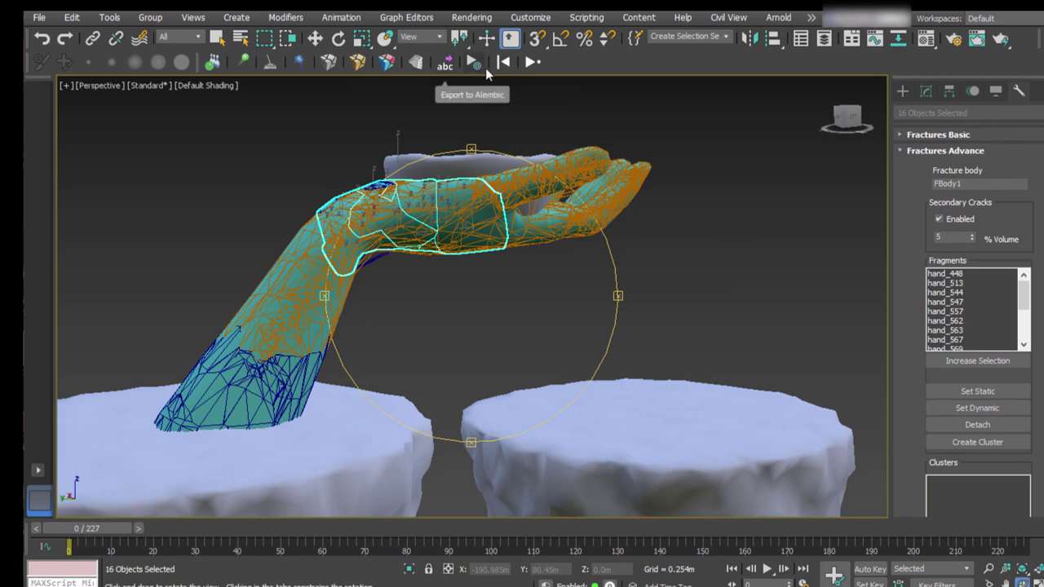
pyautogui.click(218, 38)
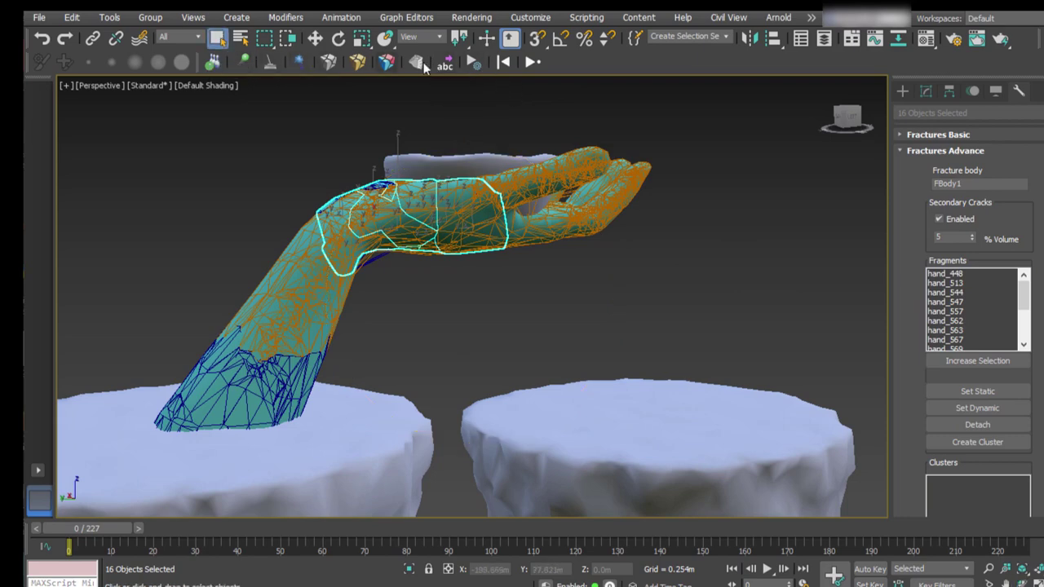
pyautogui.click(583, 292)
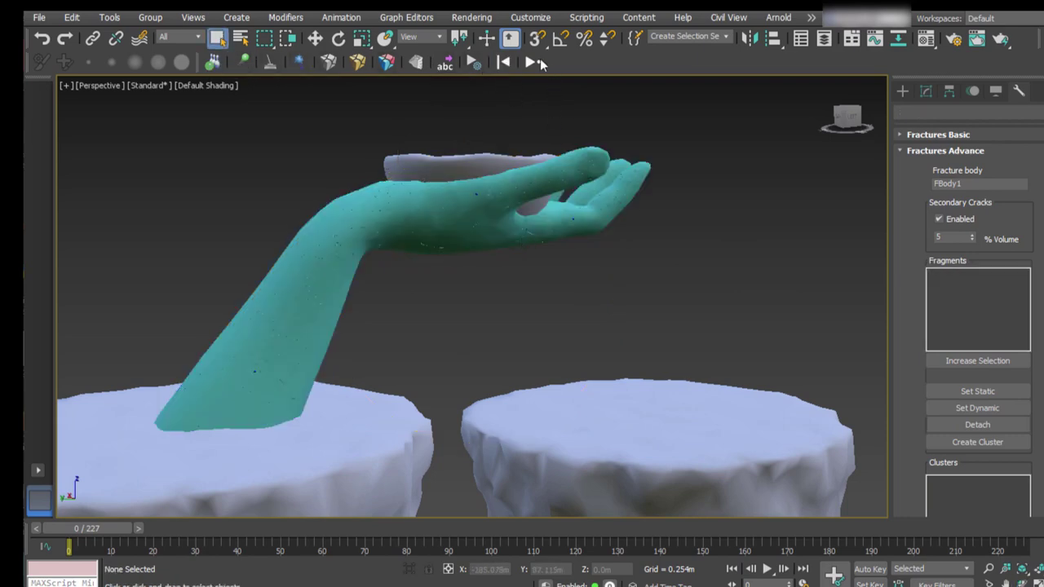
pyautogui.press('/')
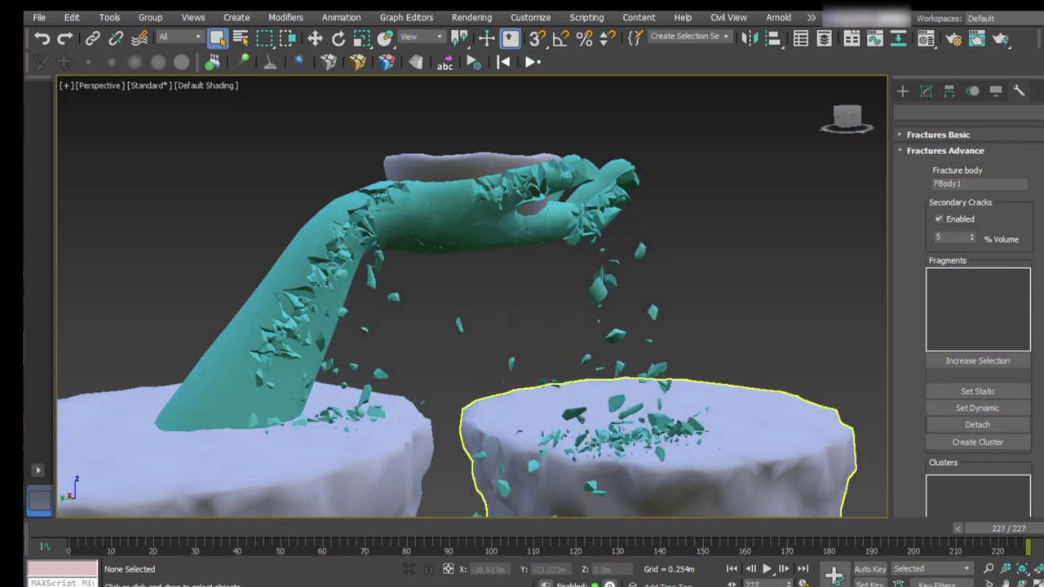
# Step: Play back the baked crumbling of the hand from the first frame and stop it at frame 45
pyautogui.click(1014, 583)
pyautogui.moveTo(469, 309); pyautogui.dragTo(472, 315)
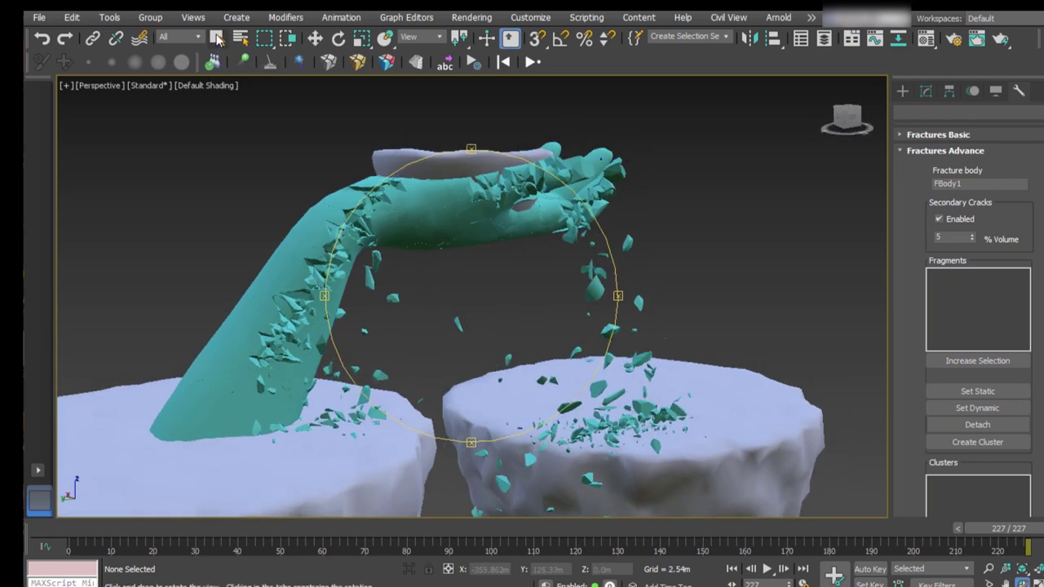
pyautogui.click(217, 39)
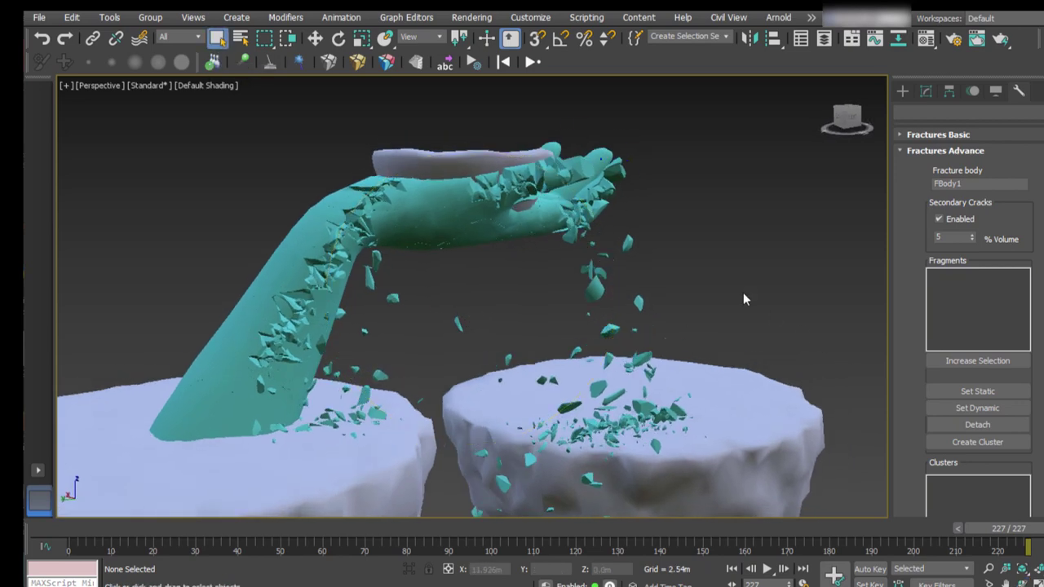
pyautogui.click(733, 570)
pyautogui.click(768, 569)
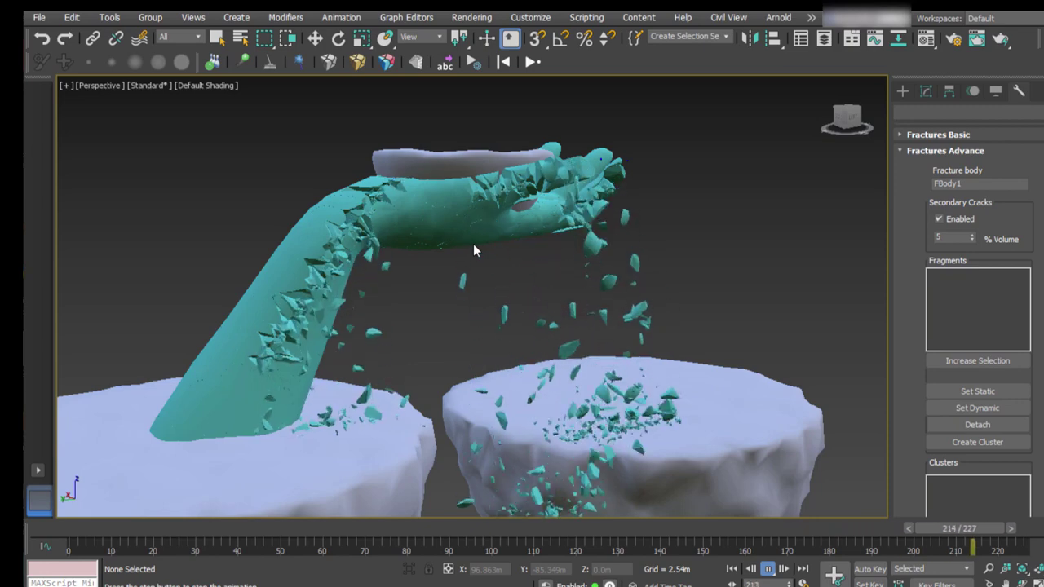
pyautogui.click(768, 569)
# Step: Set the shaded display to Material Color and play back the crumbling from the first frame
pyautogui.click(996, 90)
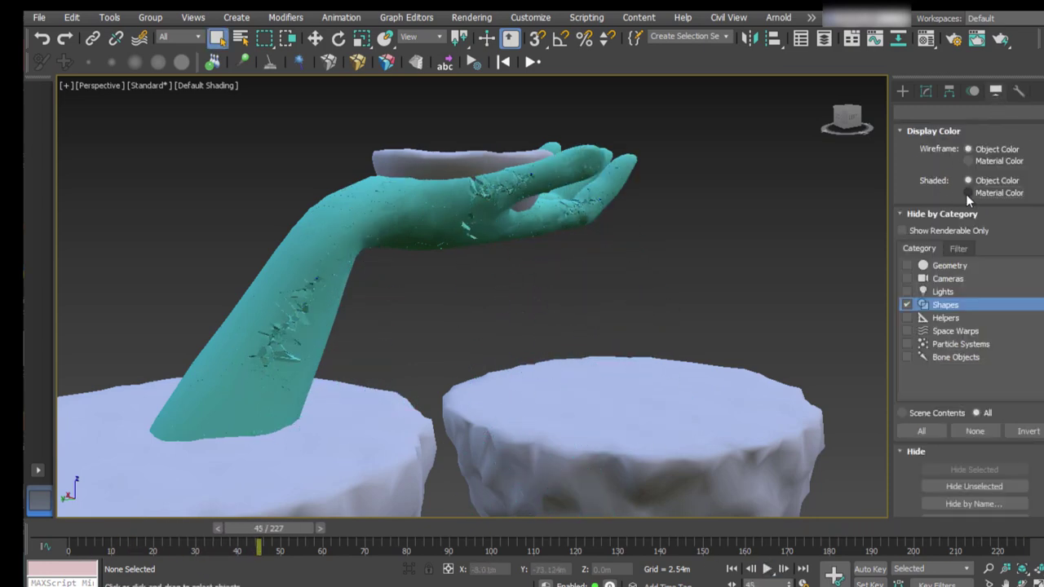
pyautogui.click(967, 194)
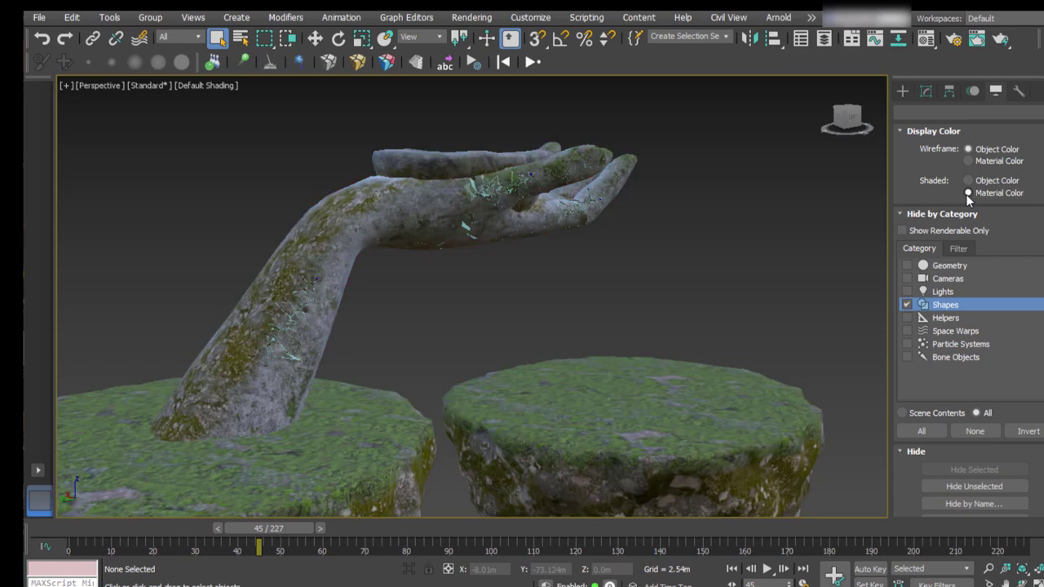
pyautogui.click(733, 570)
pyautogui.click(768, 569)
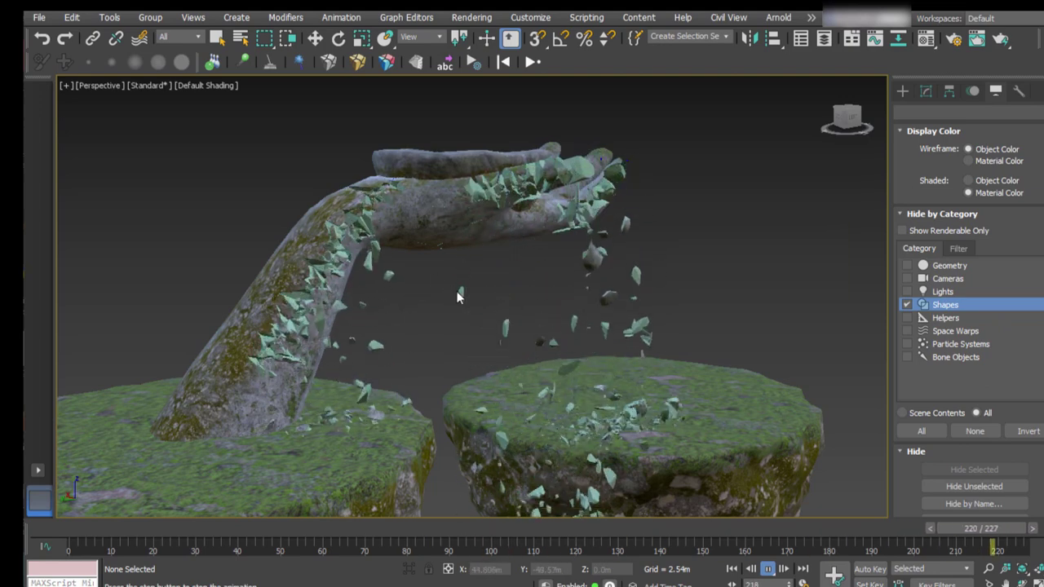
pyautogui.click(767, 570)
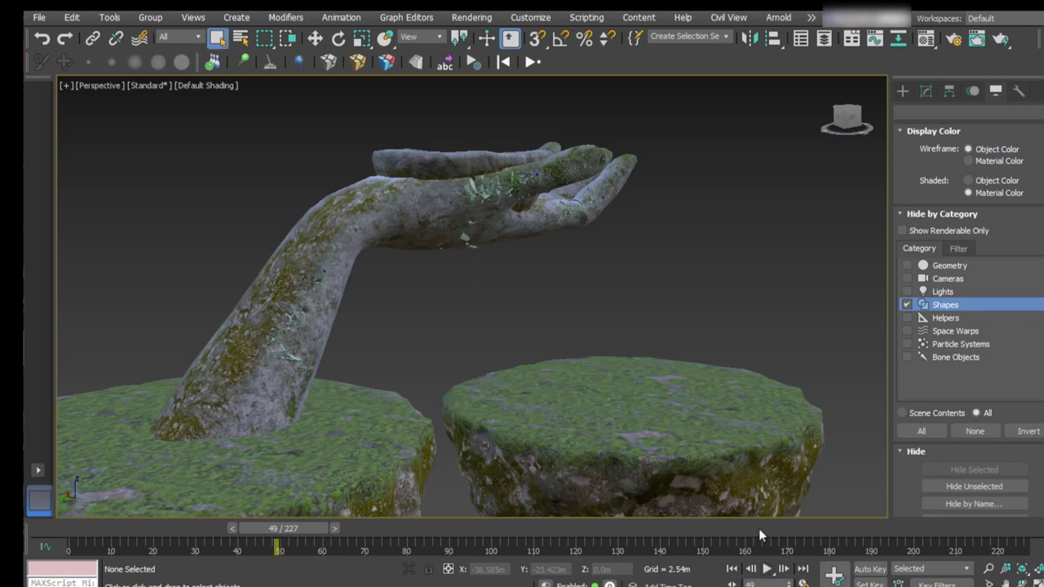
# Step: Scrub to frame 193 and delete all PDI bodies from the Pulldownit world
pyautogui.moveTo(740, 525); pyautogui.dragTo(828, 544)
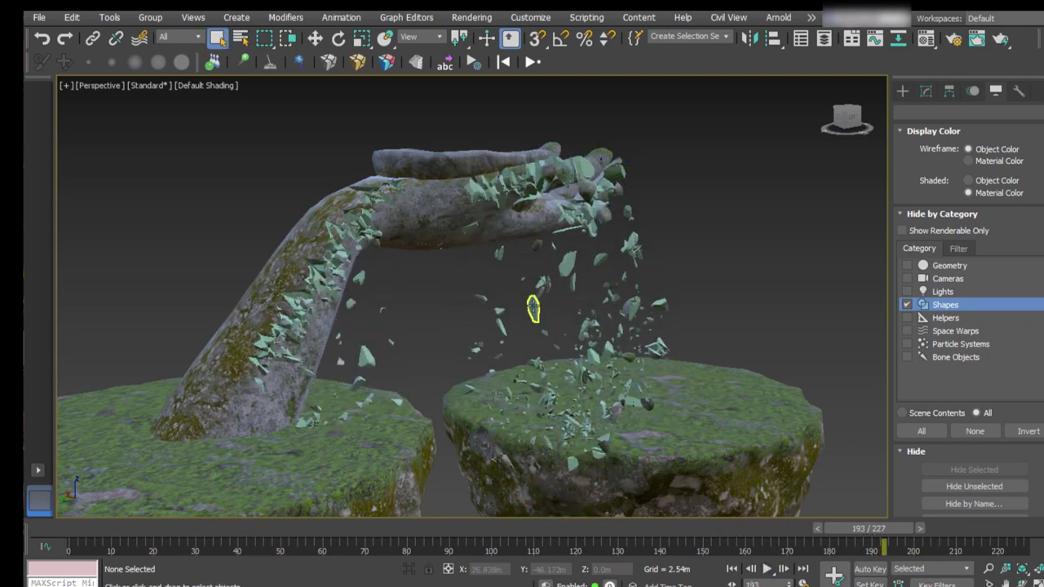
pyautogui.click(533, 307)
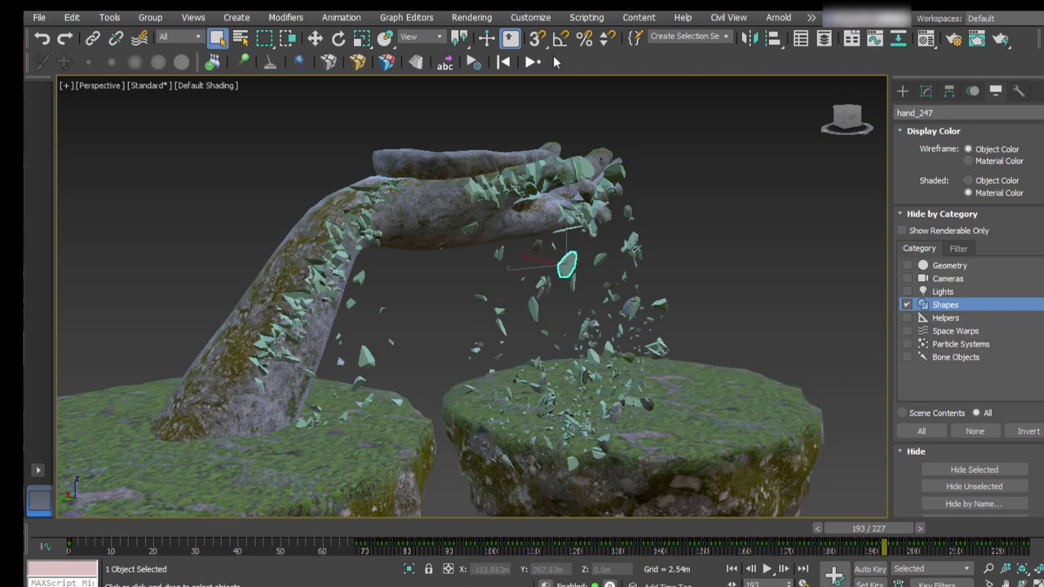
pyautogui.click(473, 62)
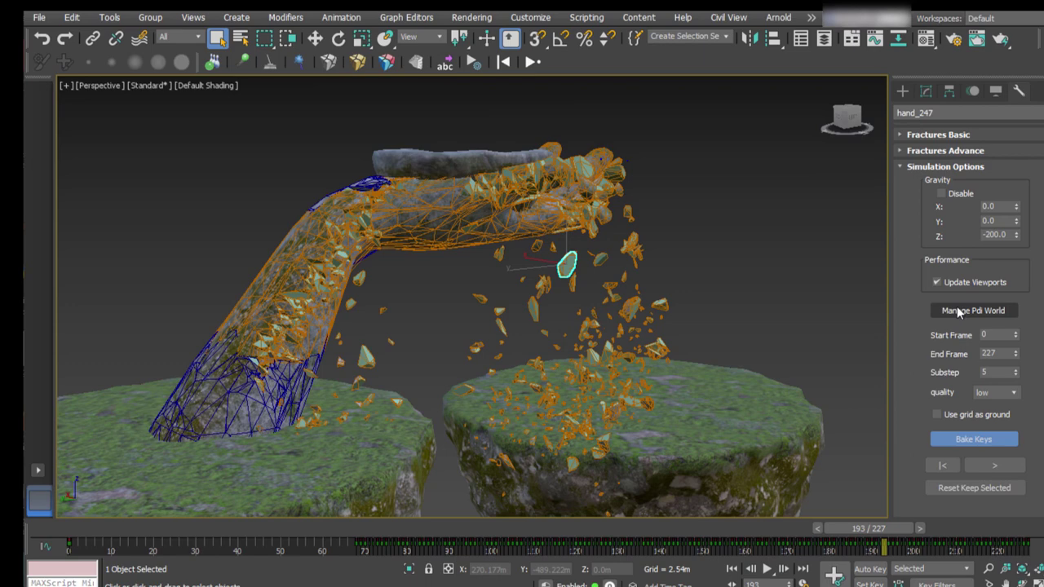
pyautogui.click(957, 308)
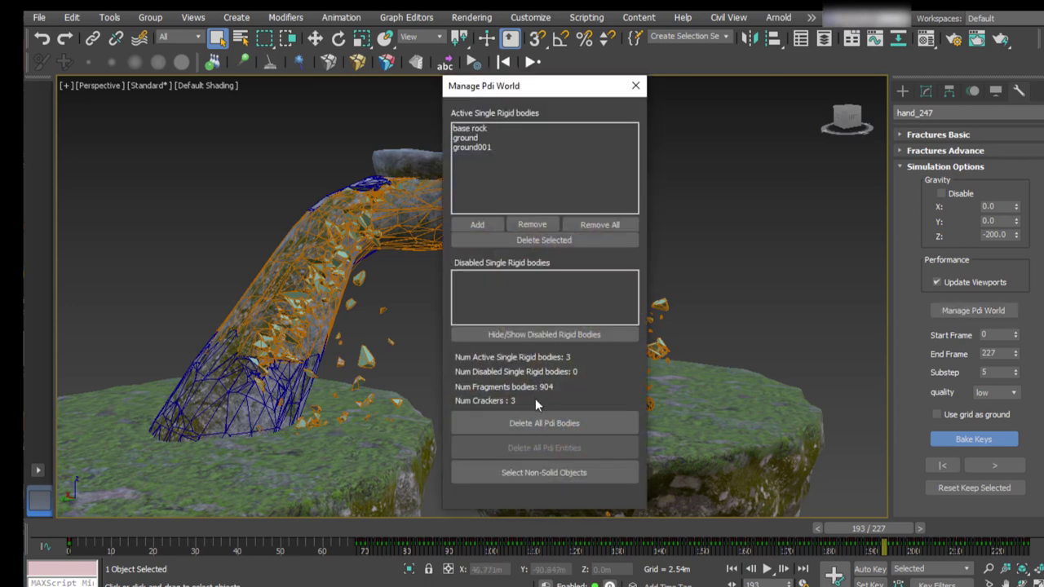
pyautogui.click(541, 425)
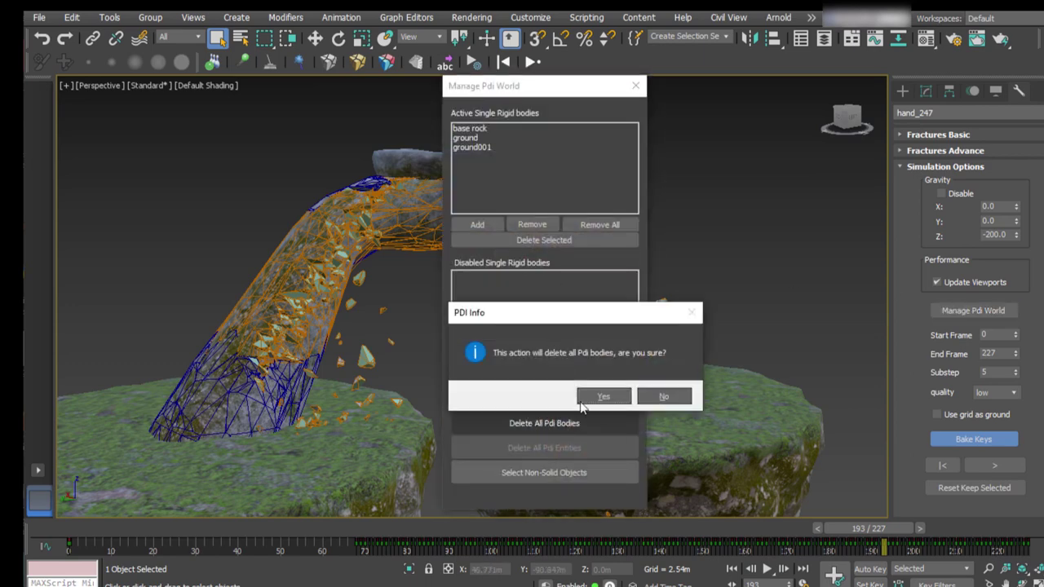
pyautogui.click(600, 395)
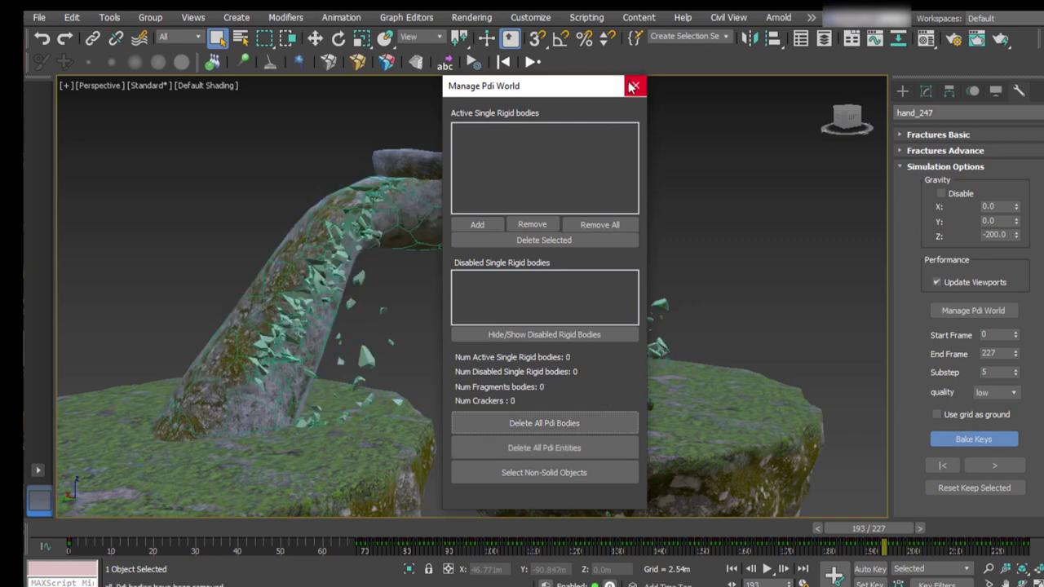
# Step: Close the Pdi World manager, scrub to frame 179 and select individual fragments around the crumbling hand to check them
pyautogui.click(632, 88)
pyautogui.moveTo(624, 522); pyautogui.dragTo(826, 494)
pyautogui.press('q')
pyautogui.click(760, 275)
pyautogui.click(542, 271)
pyautogui.click(361, 307)
pyautogui.click(536, 313)
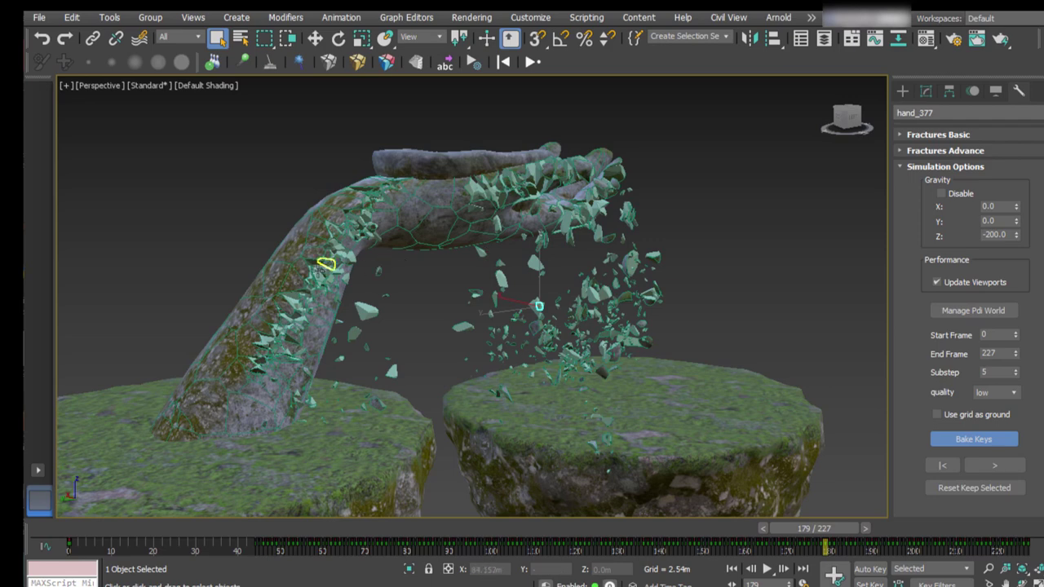
# Step: Add jagginess to the broken fragments only with resolution 4, using a falling fragment below the palm as the PDI fragment
pyautogui.click(416, 63)
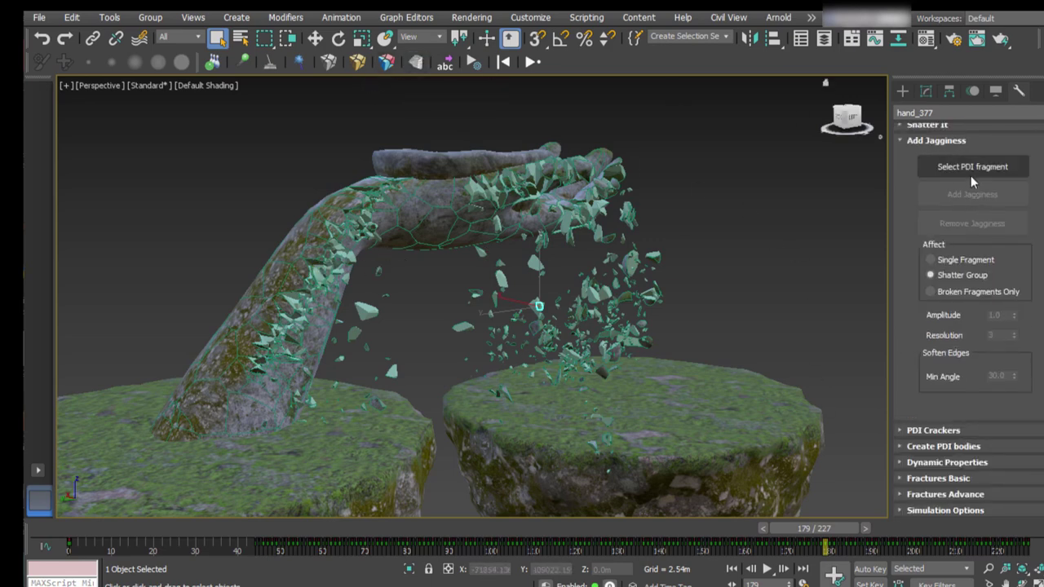
pyautogui.click(971, 176)
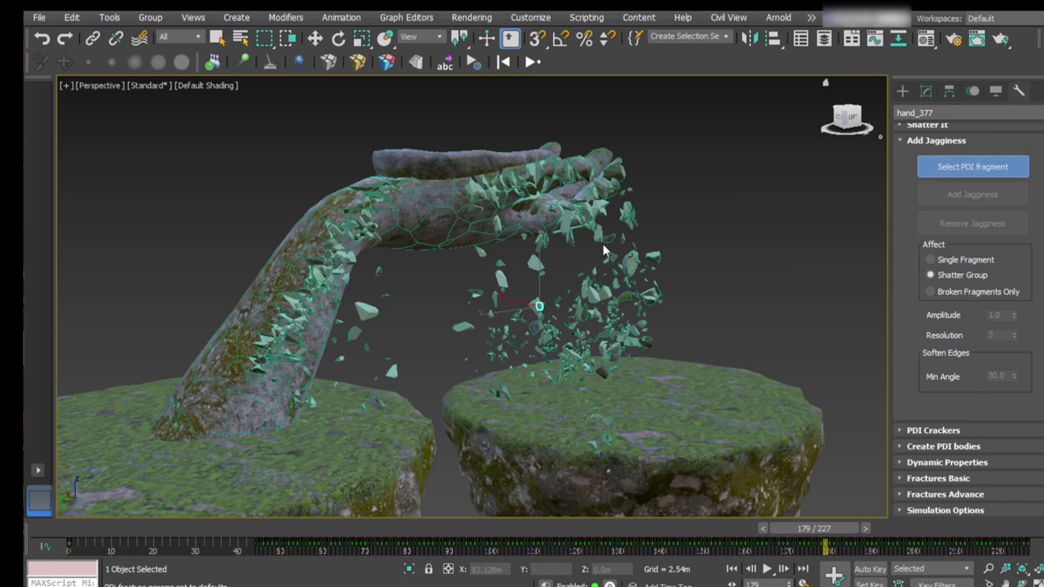
pyautogui.click(536, 264)
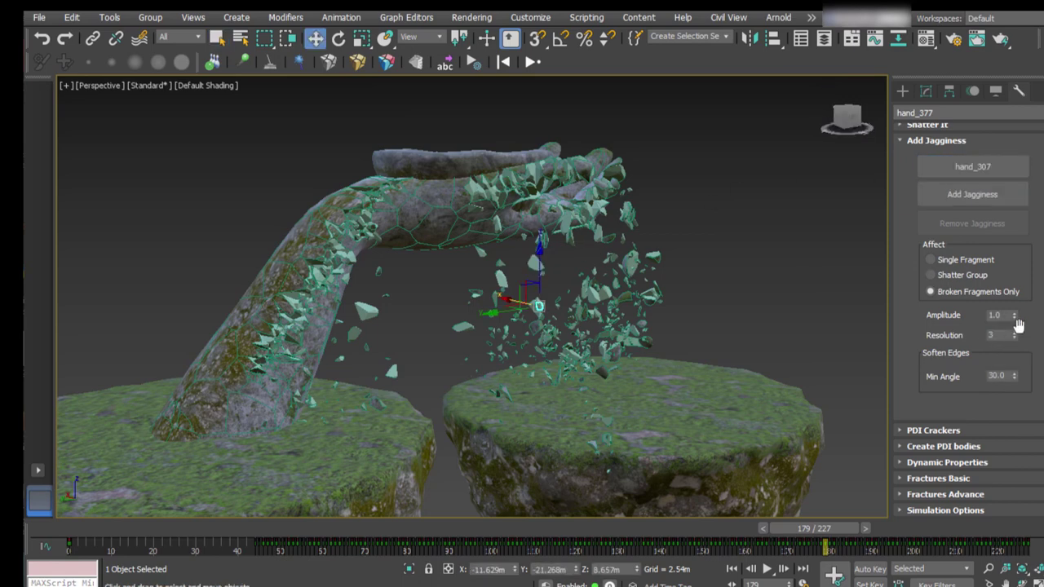
pyautogui.click(963, 199)
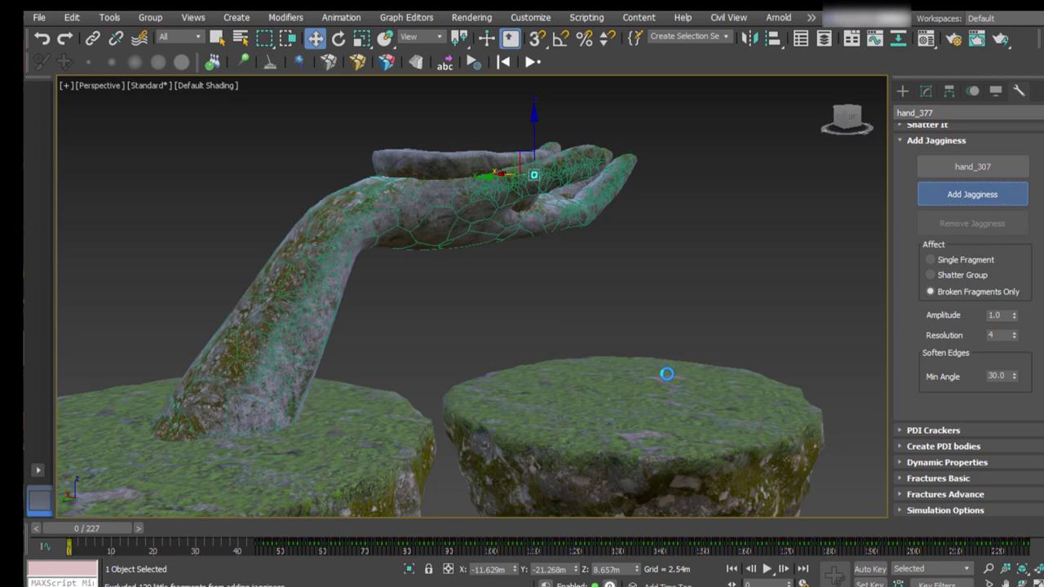
# Step: Scrub to frame 196 and examine the jagged fragments along the arm up close
pyautogui.moveTo(412, 526); pyautogui.dragTo(885, 532)
pyautogui.press('w')
pyautogui.scroll(5, 269, 293)
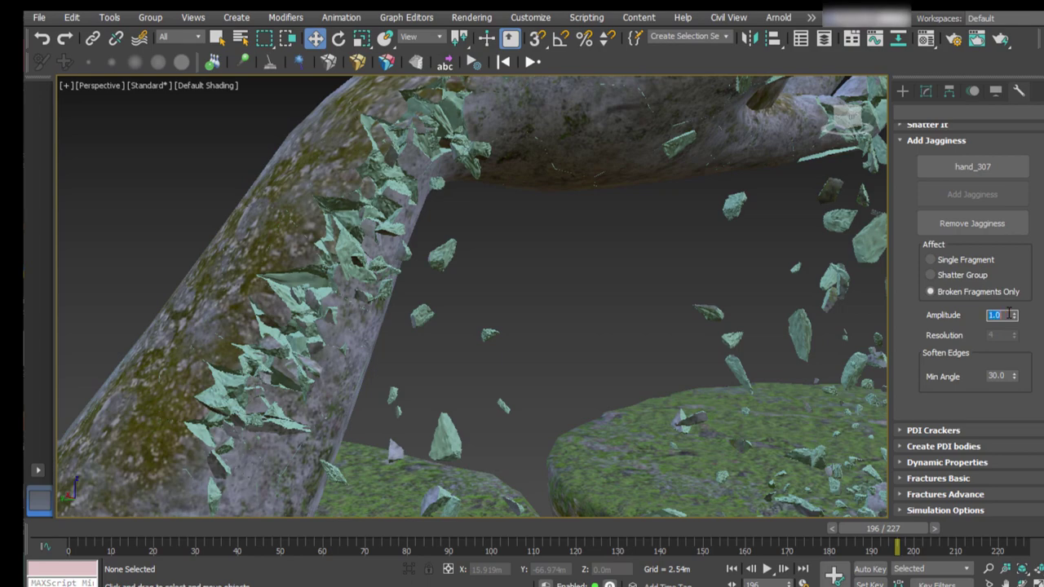
pyautogui.scroll(-5, 328, 237)
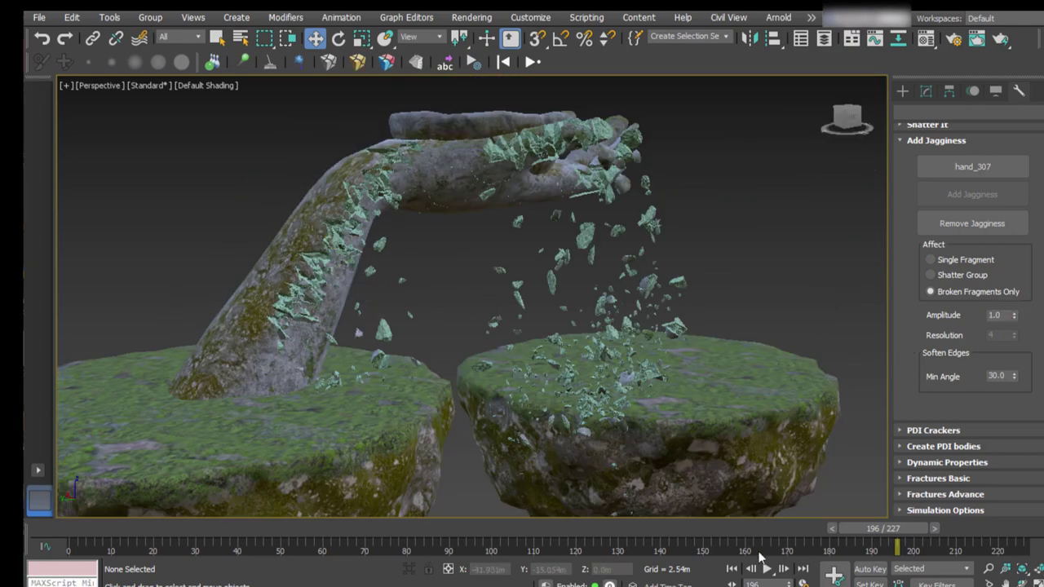
# Step: Play back the crumbling with the jagged fragments from the first frame and stop the playback
pyautogui.click(732, 568)
pyautogui.click(769, 570)
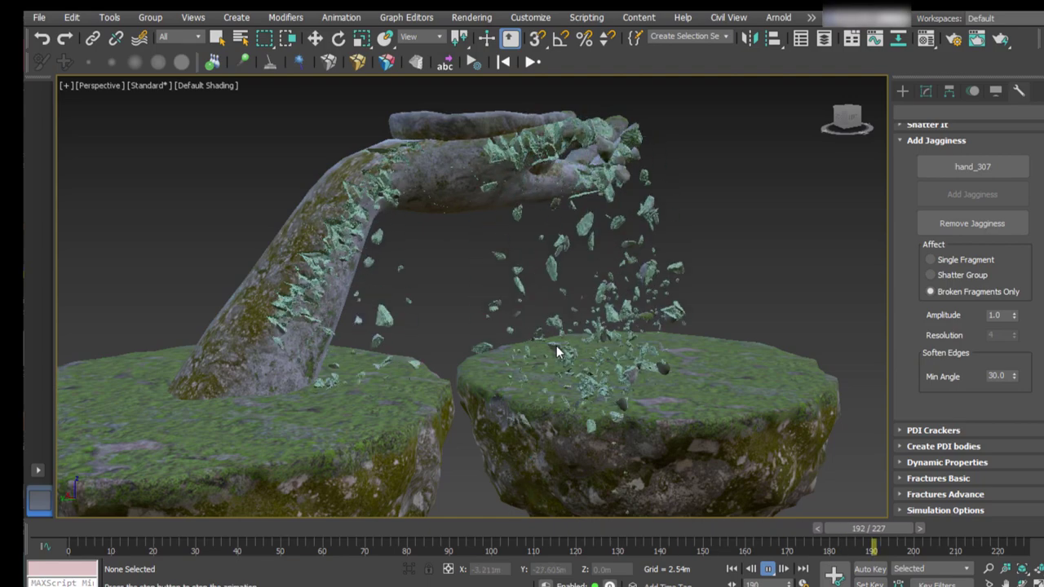
pyautogui.press('/')
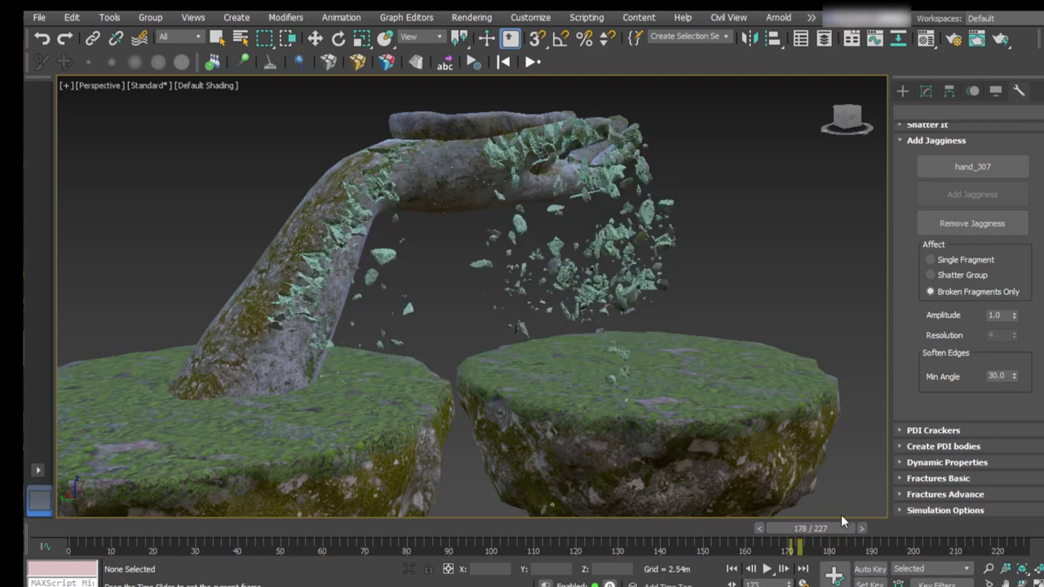